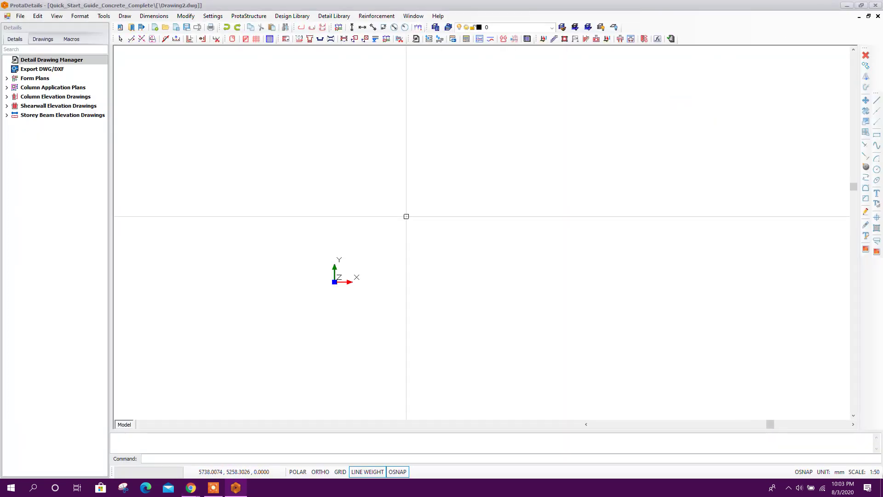
# Open the Design Library menu, which lists pools, footings and stairs
pyautogui.click(291, 17)
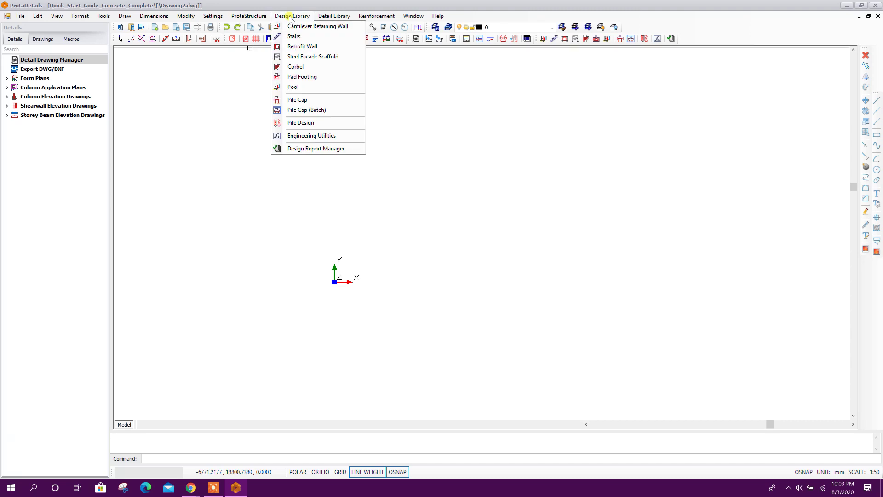
# Start a Pool design and pick the third preset pool type from the gallery
pyautogui.click(295, 87)
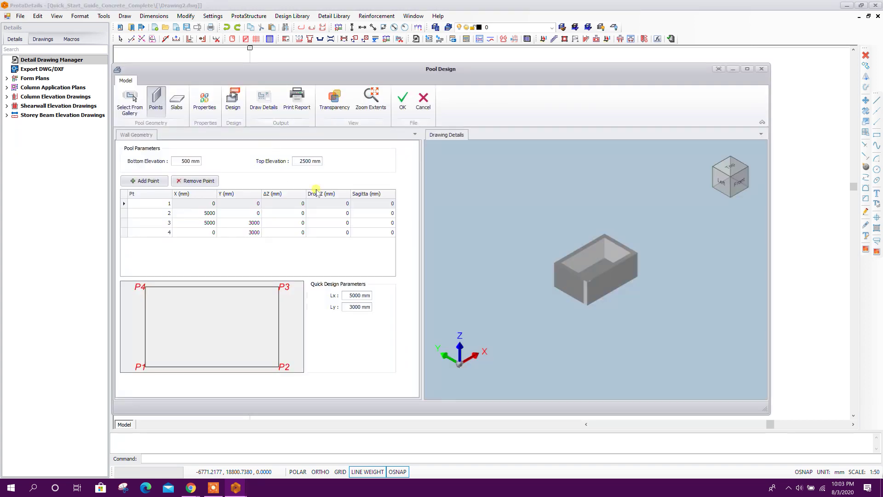
pyautogui.click(131, 99)
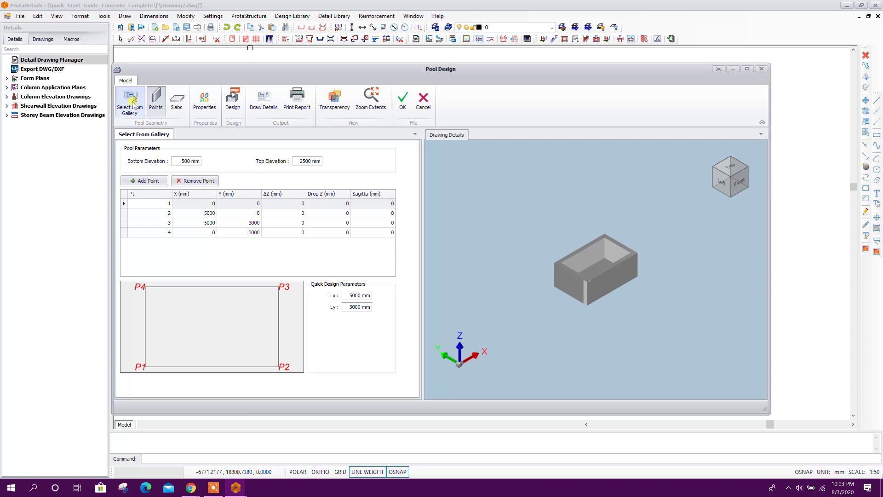
pyautogui.click(131, 99)
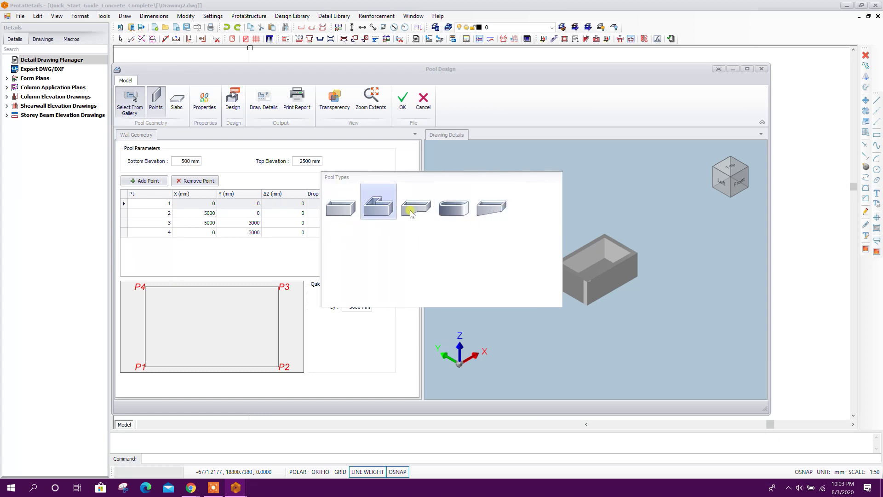
pyautogui.click(382, 212)
pyautogui.click(131, 102)
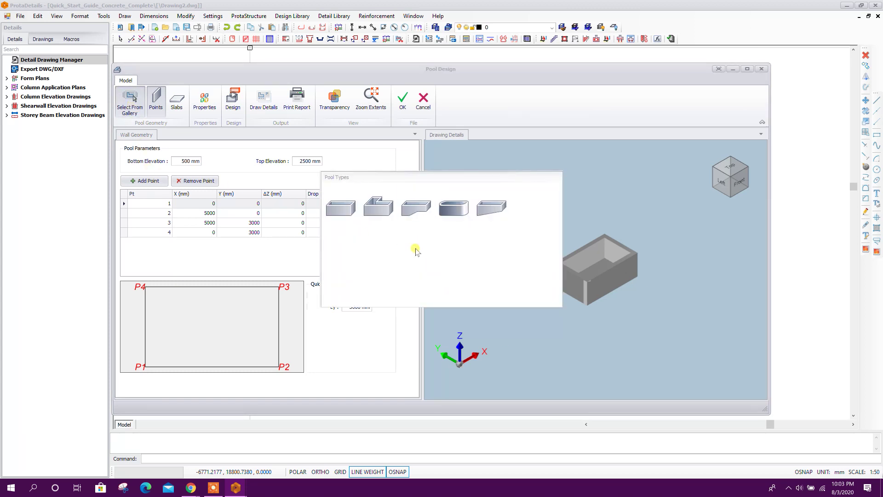
pyautogui.click(415, 211)
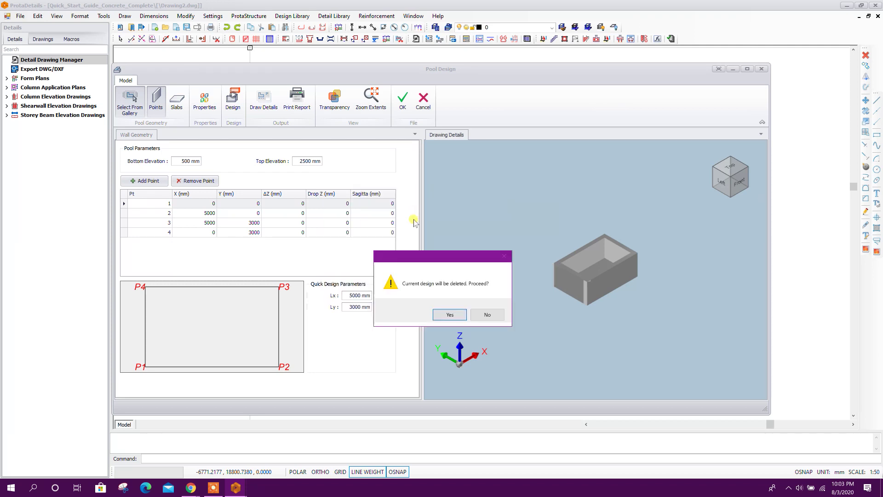
# Load the third gallery pool and set points 1 and 2 to X 3000 and 5000 mm
pyautogui.click(451, 315)
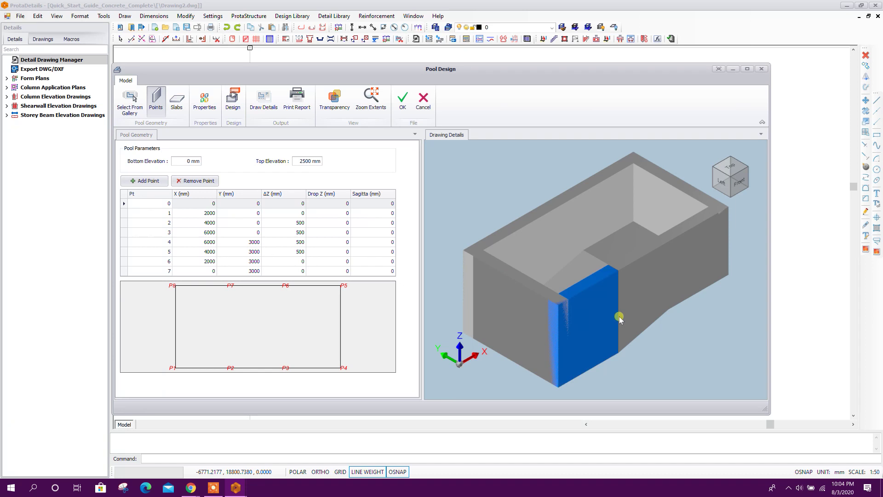
pyautogui.moveTo(614, 366)
pyautogui.mouseDown(button='middle')
pyautogui.moveTo(563, 318)
pyautogui.moveTo(529, 335)
pyautogui.moveTo(592, 376)
pyautogui.moveTo(641, 369)
pyautogui.moveTo(631, 375)
pyautogui.moveTo(595, 361)
pyautogui.mouseUp(button='middle')
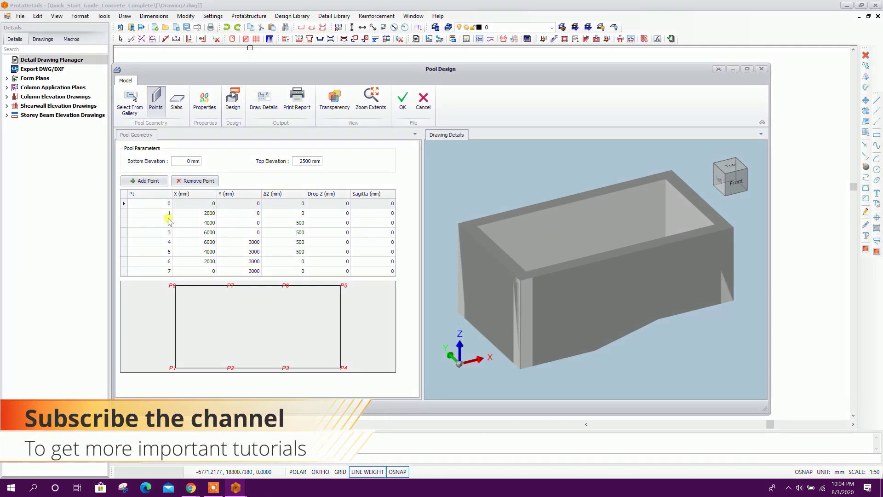
pyautogui.click(212, 213)
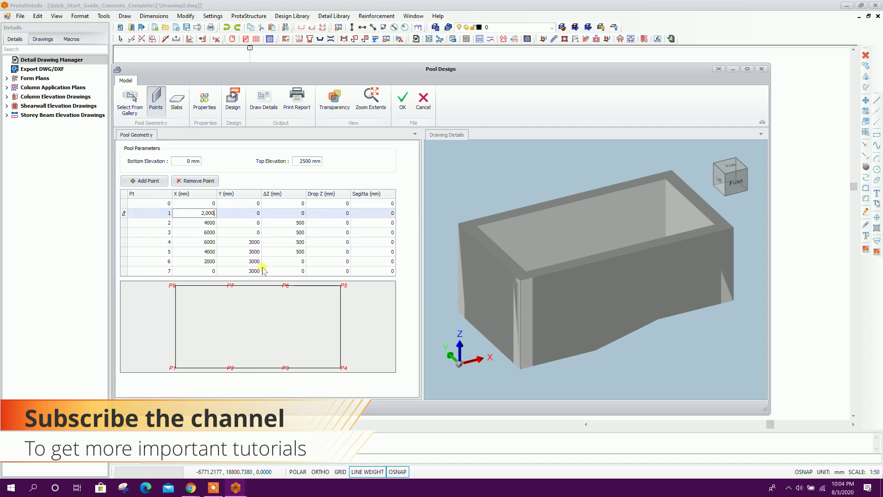
pyautogui.write('.')
pyautogui.press('BackSpace')
pyautogui.write('3')
pyautogui.click(194, 218)
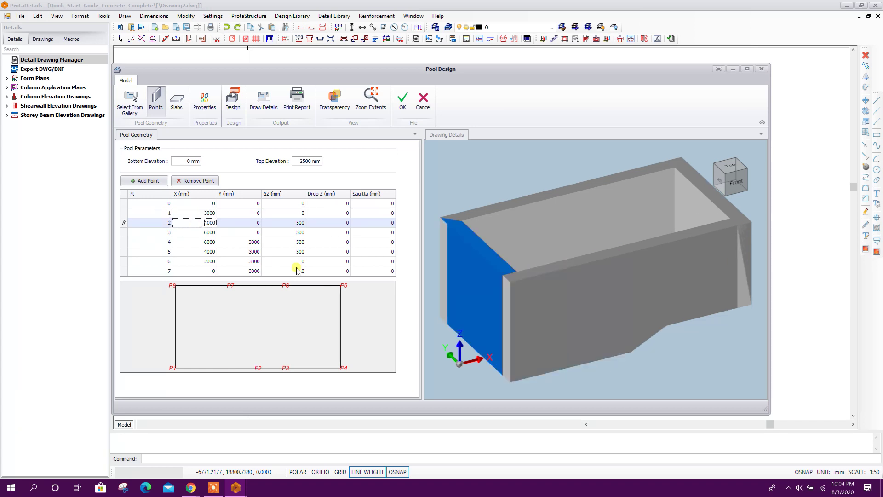
pyautogui.moveTo(562, 289); pyautogui.dragTo(584, 296)
pyautogui.click(203, 219)
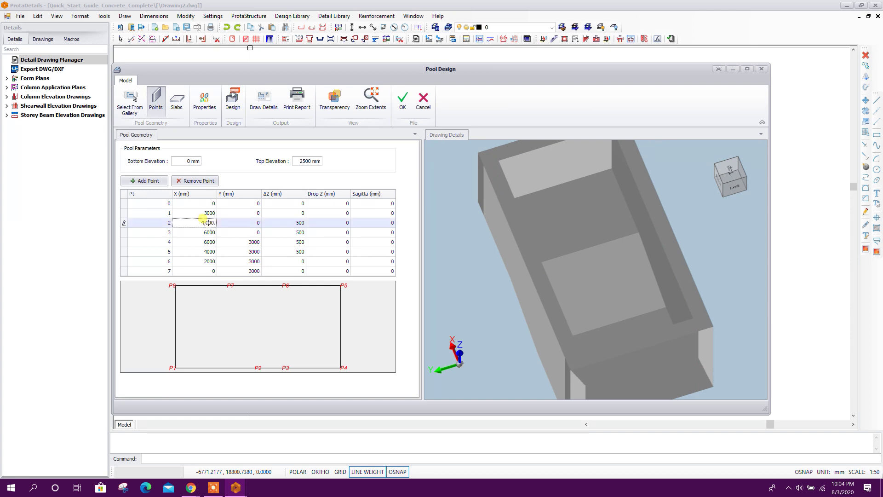
pyautogui.write('5')
pyautogui.click(203, 233)
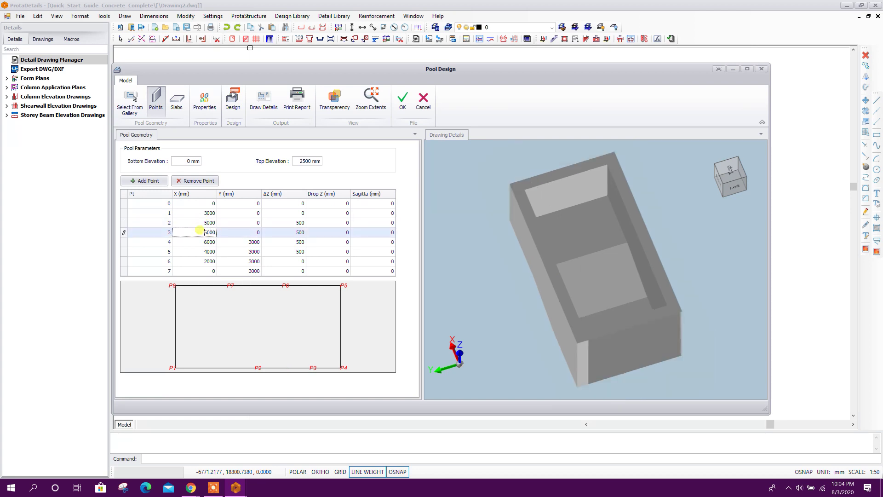
pyautogui.press('Return')
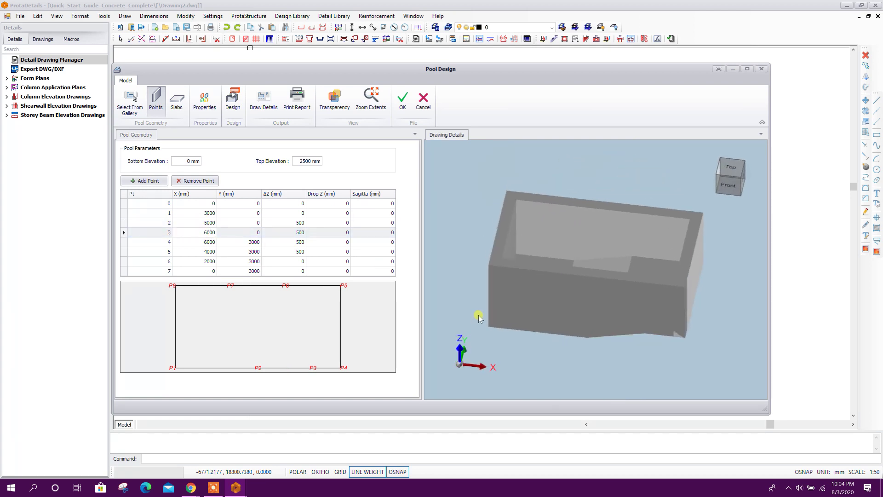
# Keep point 3 at X 6000 and set points 4 through 7 to Y 4000 mm
pyautogui.click(201, 234)
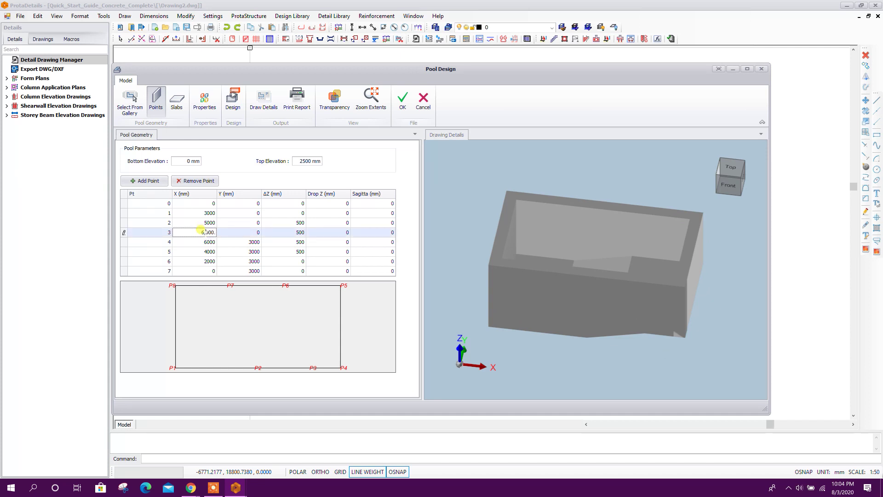
pyautogui.click(204, 242)
pyautogui.click(248, 241)
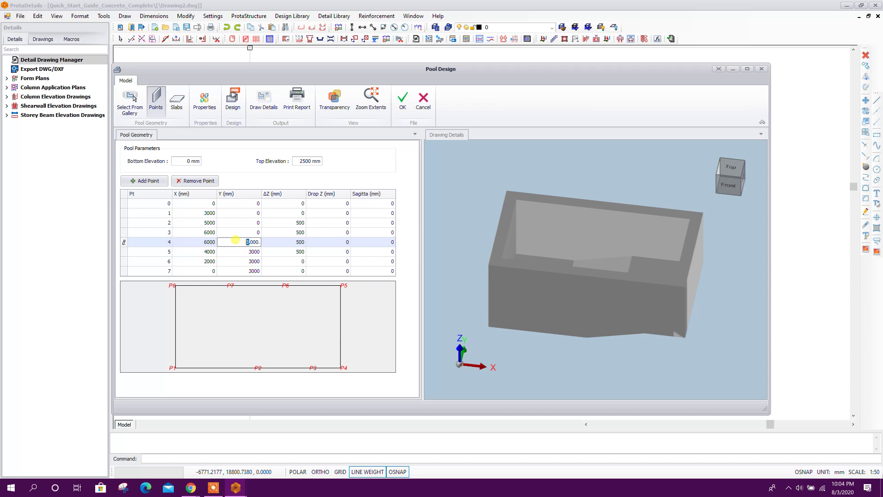
pyautogui.write('4')
pyautogui.click(247, 251)
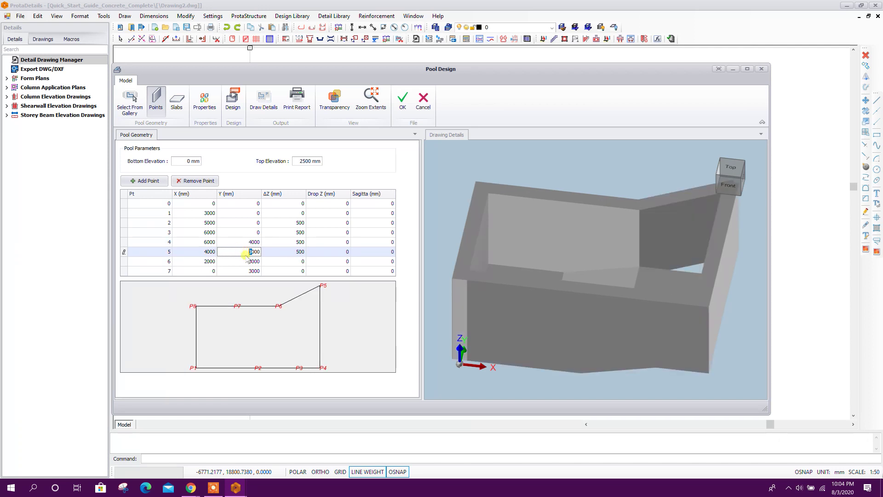
pyautogui.write('4')
pyautogui.click(247, 261)
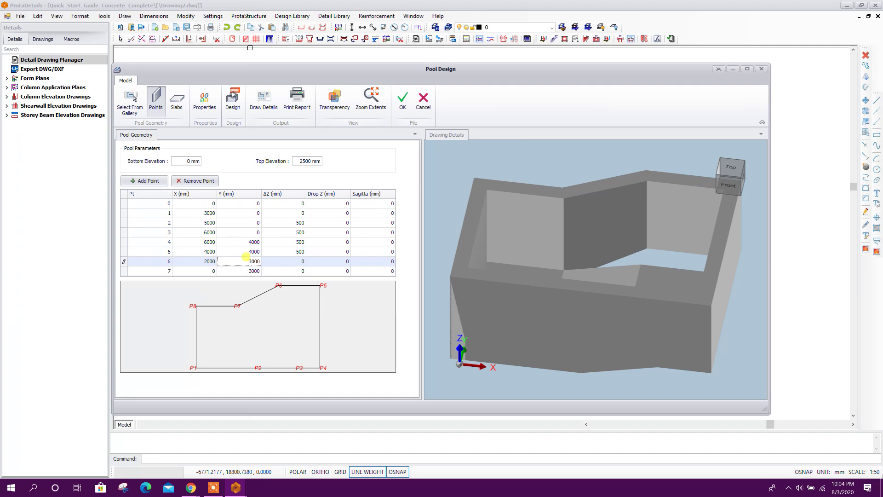
pyautogui.write('4')
pyautogui.click(247, 269)
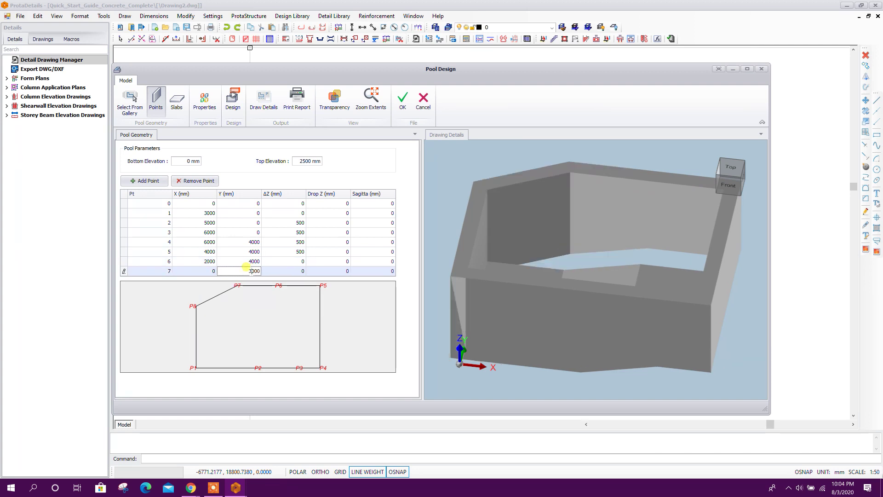
pyautogui.write('4')
pyautogui.click(244, 251)
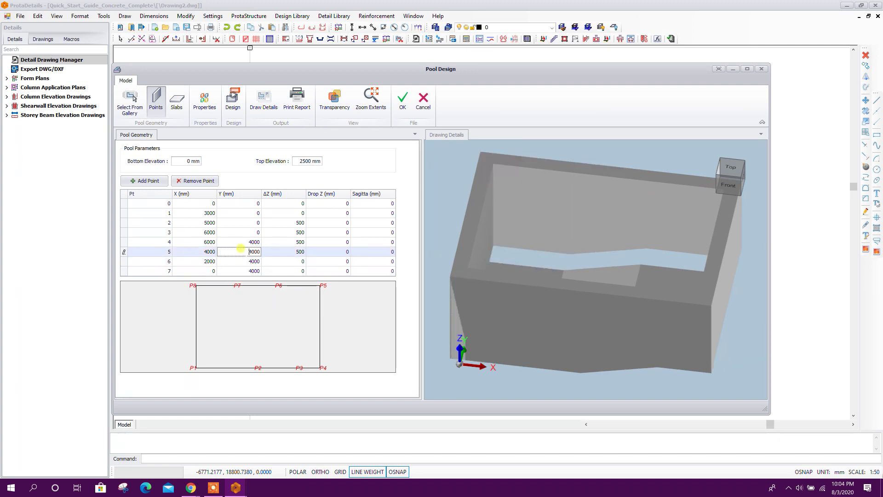
pyautogui.moveTo(587, 251); pyautogui.dragTo(677, 323)
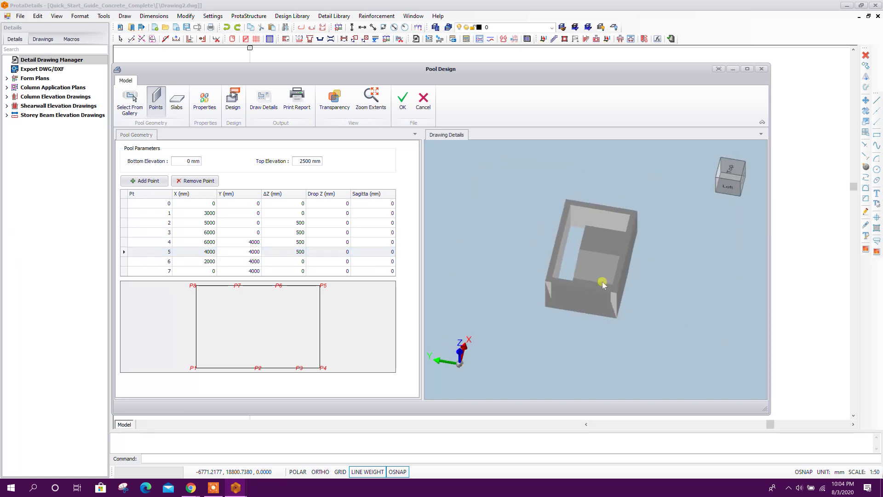
pyautogui.scroll(5, 601, 282)
pyautogui.moveTo(587, 312); pyautogui.dragTo(608, 238)
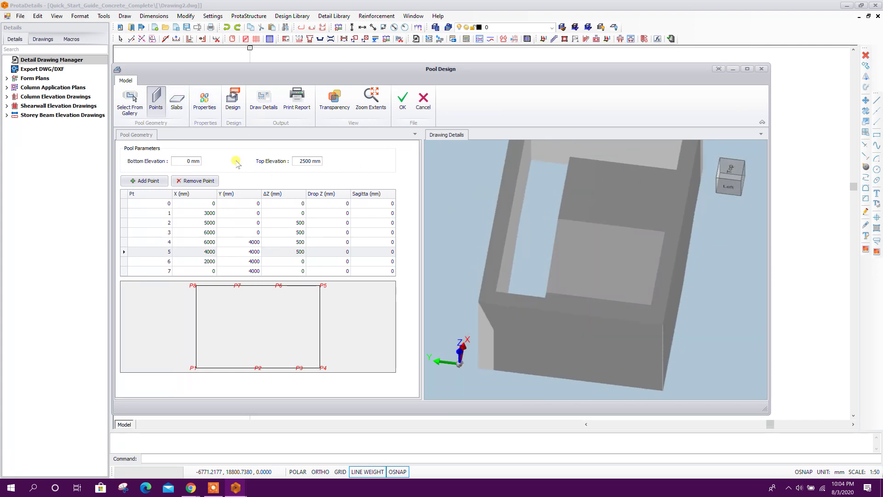
# Check the wall elevations, then bring up the slab geometry table listing S1–S3
pyautogui.click(176, 107)
pyautogui.click(177, 107)
pyautogui.click(184, 160)
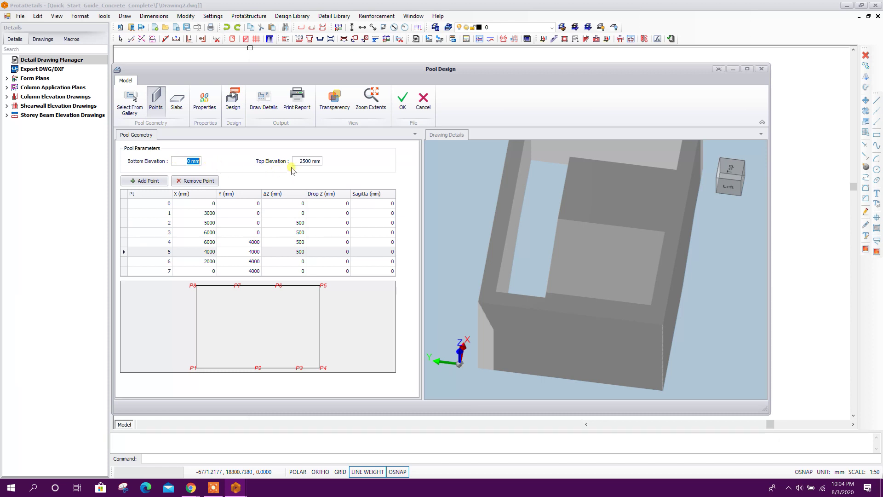
pyautogui.click(302, 160)
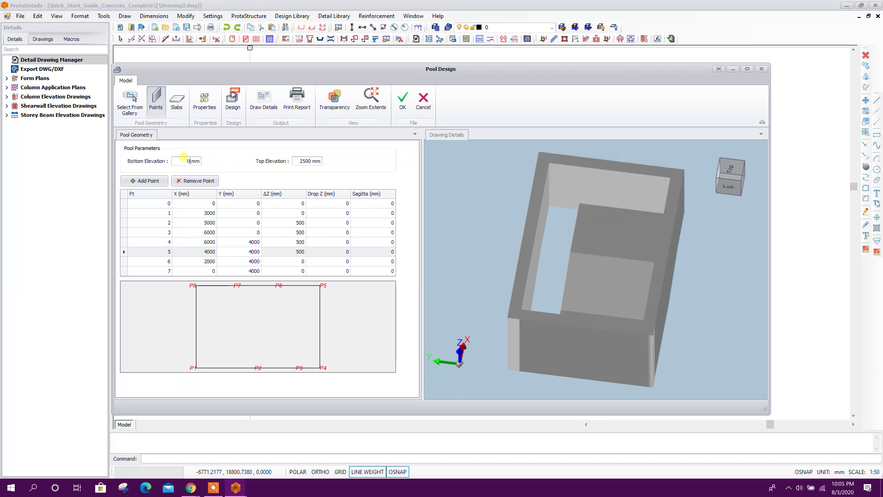
pyautogui.click(178, 112)
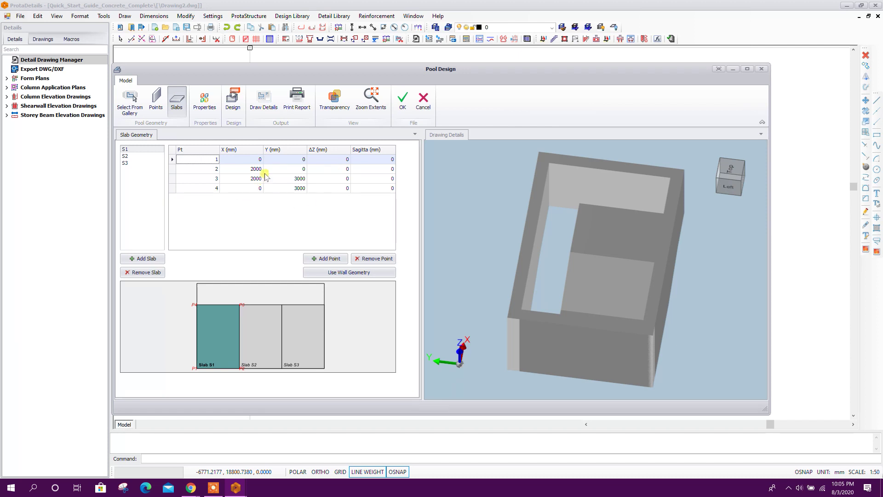
# Set the first slab's points 3 and 4 to Y 4000 mm
pyautogui.click(293, 178)
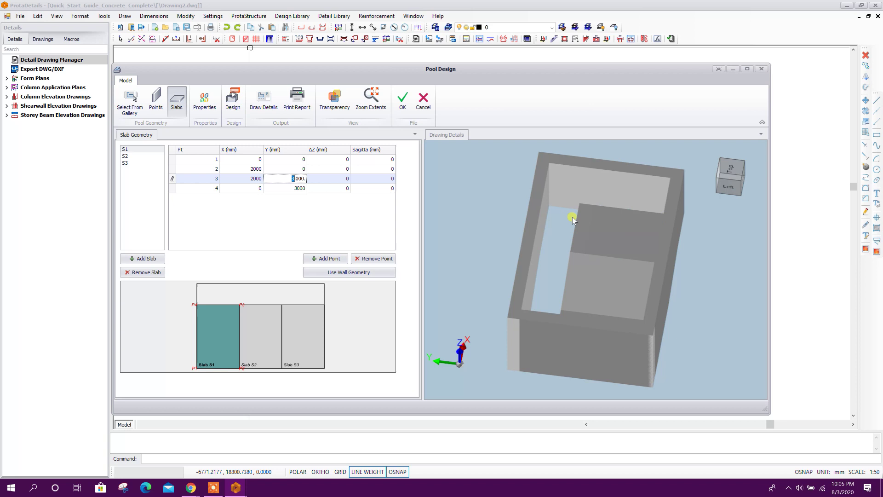
pyautogui.write('4')
pyautogui.press('Down')
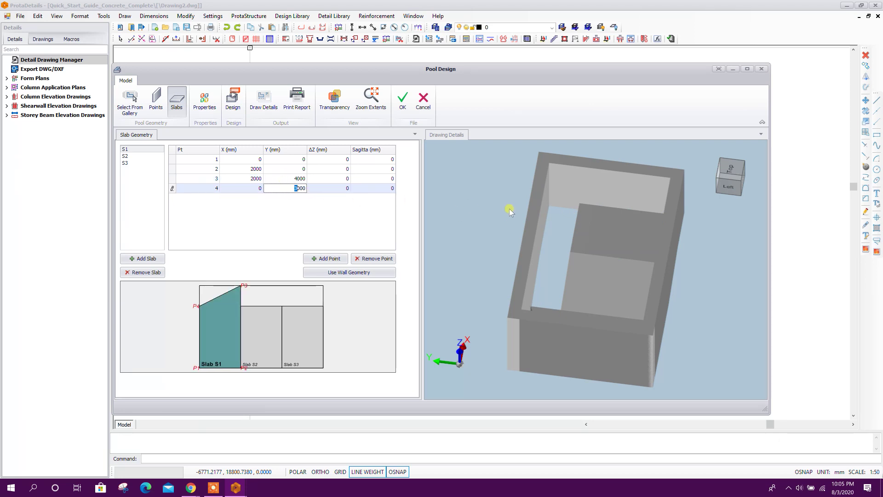
pyautogui.write('4')
pyautogui.press('Up')
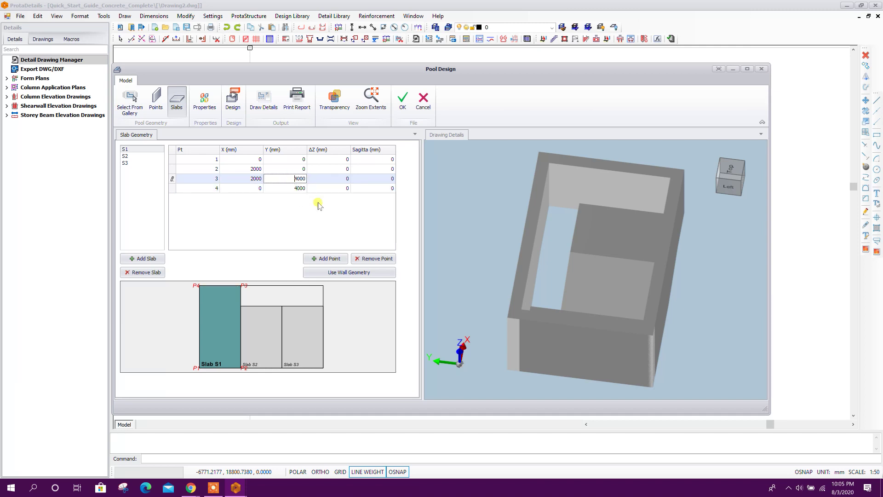
pyautogui.click(320, 179)
pyautogui.moveTo(550, 231); pyautogui.dragTo(580, 278, button='right')
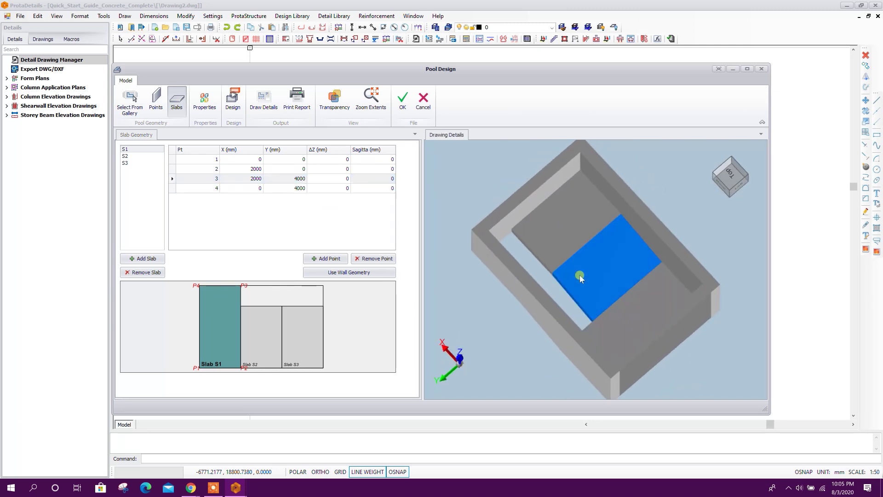
# Set slab S2's points 3 and 4 to Y 4000 mm
pyautogui.click(131, 156)
pyautogui.click(298, 179)
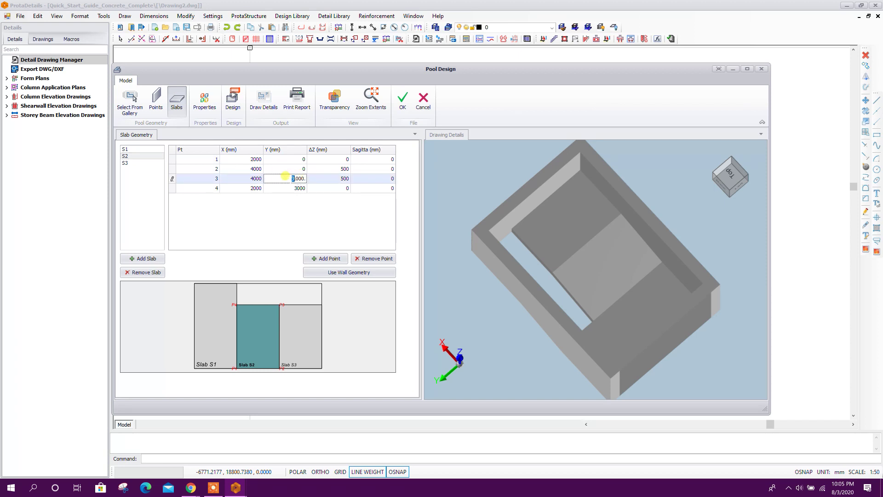
pyautogui.write('4')
pyautogui.click(286, 186)
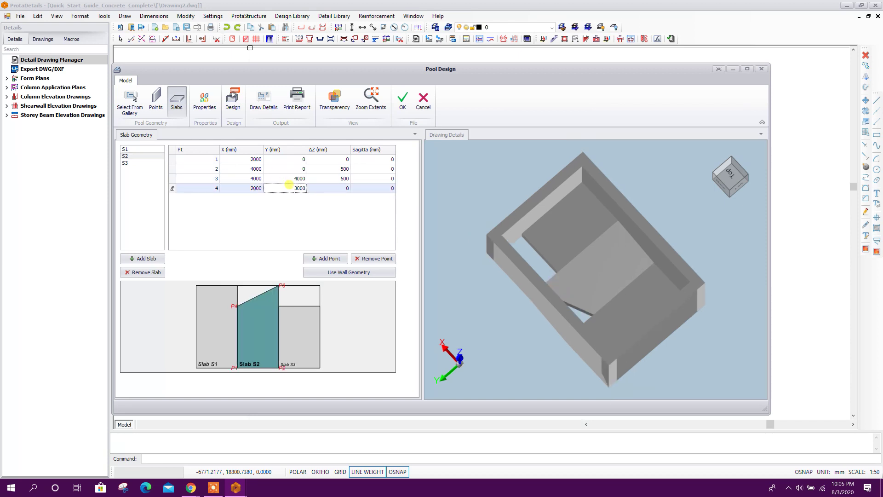
pyautogui.write('4')
pyautogui.click(282, 180)
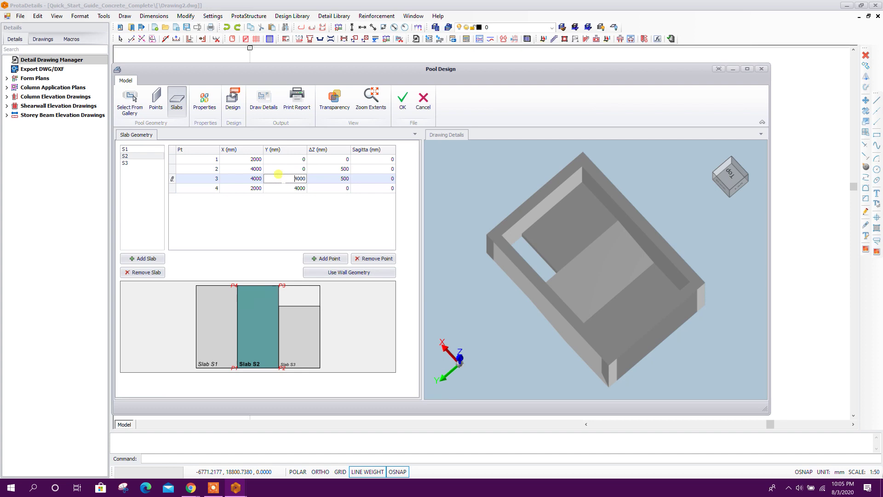
pyautogui.moveTo(613, 302)
pyautogui.mouseDown(button='middle')
pyautogui.moveTo(598, 271)
pyautogui.moveTo(646, 214)
pyautogui.moveTo(640, 189)
pyautogui.moveTo(618, 241)
pyautogui.moveTo(635, 234)
pyautogui.moveTo(586, 276)
pyautogui.moveTo(672, 309)
pyautogui.moveTo(675, 327)
pyautogui.mouseUp(button='middle')
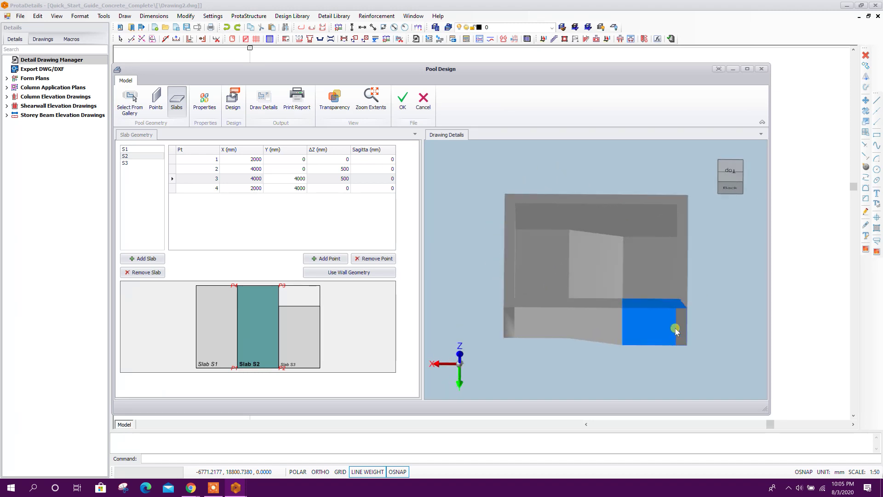
# Set slab S3's points 3 and 4 to Y 4000 mm and orbit to check the floor
pyautogui.click(144, 163)
pyautogui.click(298, 176)
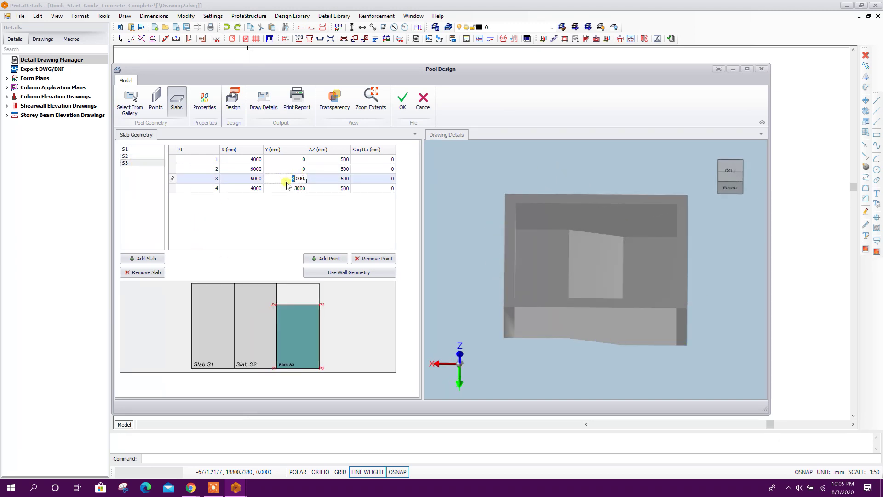
pyautogui.write('4')
pyautogui.click(291, 187)
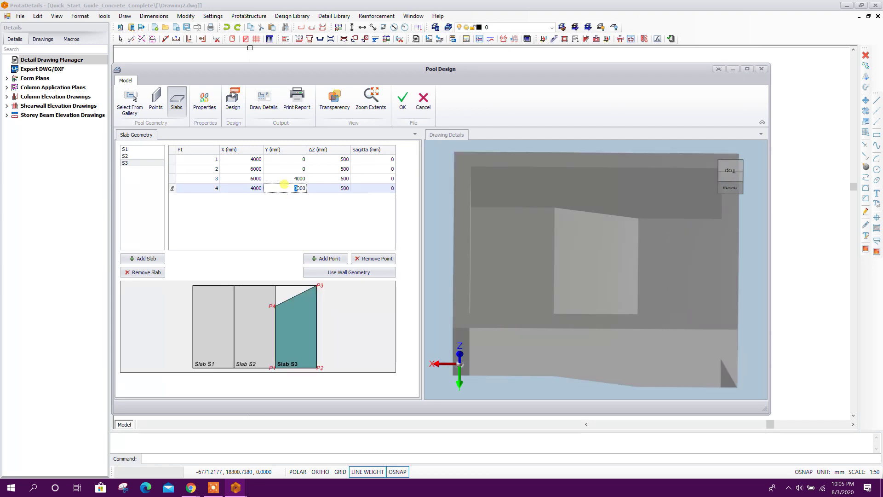
pyautogui.write('4')
pyautogui.click(284, 182)
pyautogui.moveTo(547, 278)
pyautogui.mouseDown(button='middle')
pyautogui.moveTo(573, 342)
pyautogui.moveTo(536, 271)
pyautogui.moveTo(465, 339)
pyautogui.moveTo(536, 294)
pyautogui.mouseUp(button='middle')
pyautogui.scroll(3, 536, 327)
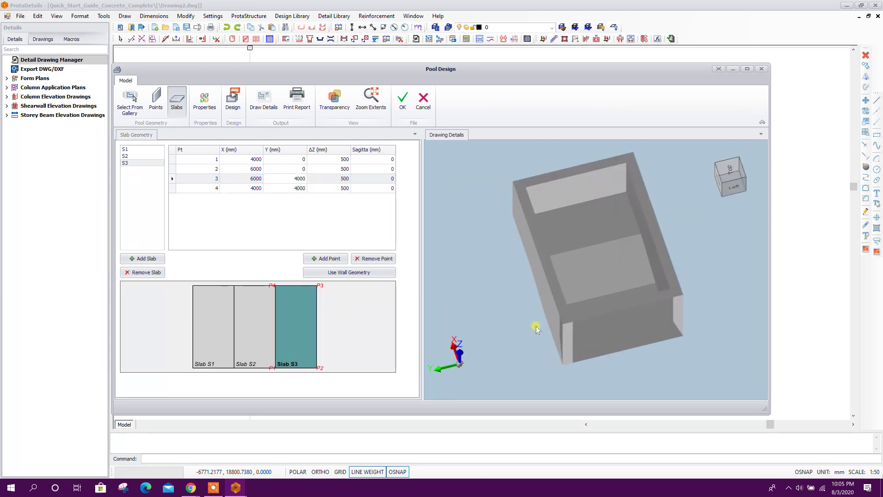
pyautogui.moveTo(536, 326); pyautogui.dragTo(479, 309, button='middle')
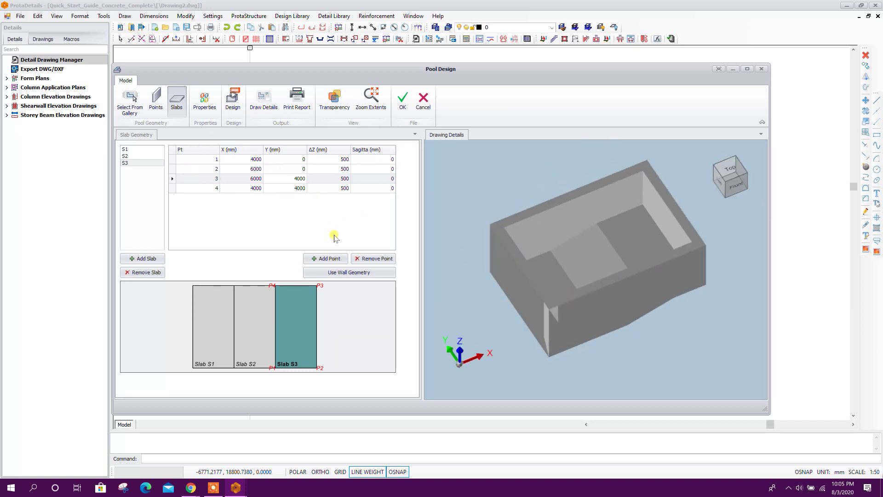
# Set the pool concrete to C28/35 and the rebar to Grade 460 (Type 2)
pyautogui.click(210, 106)
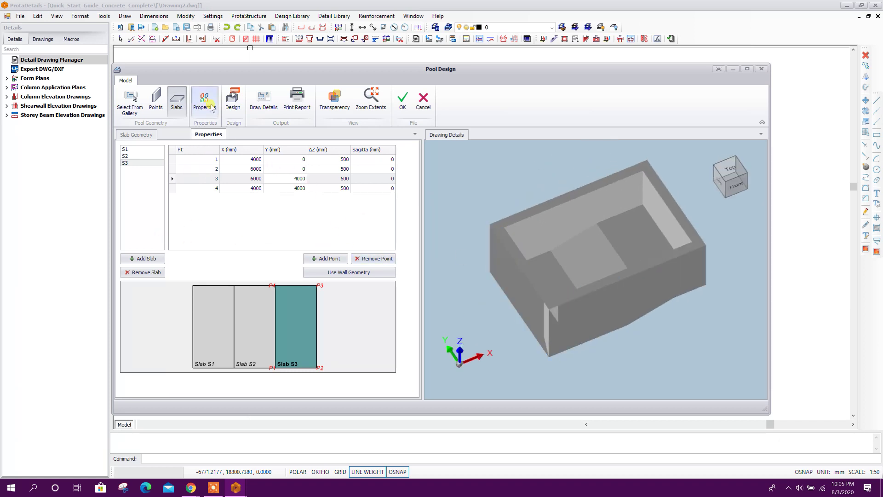
pyautogui.click(208, 101)
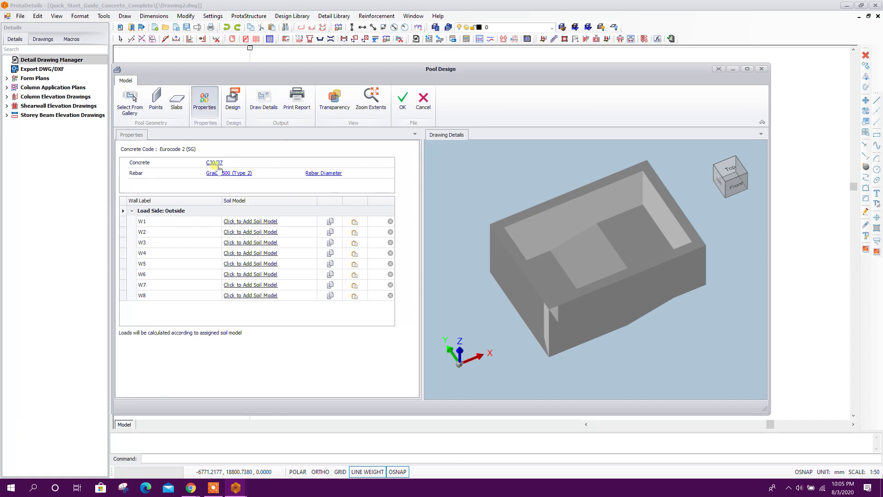
pyautogui.click(214, 162)
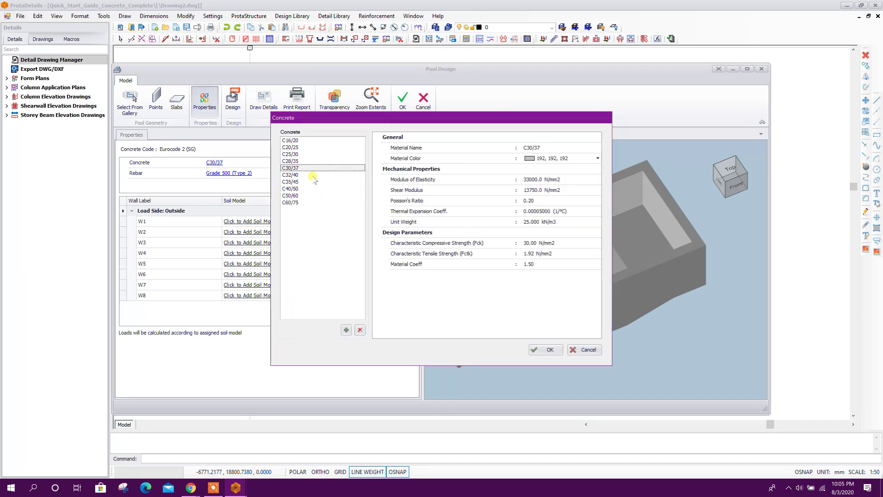
pyautogui.click(293, 161)
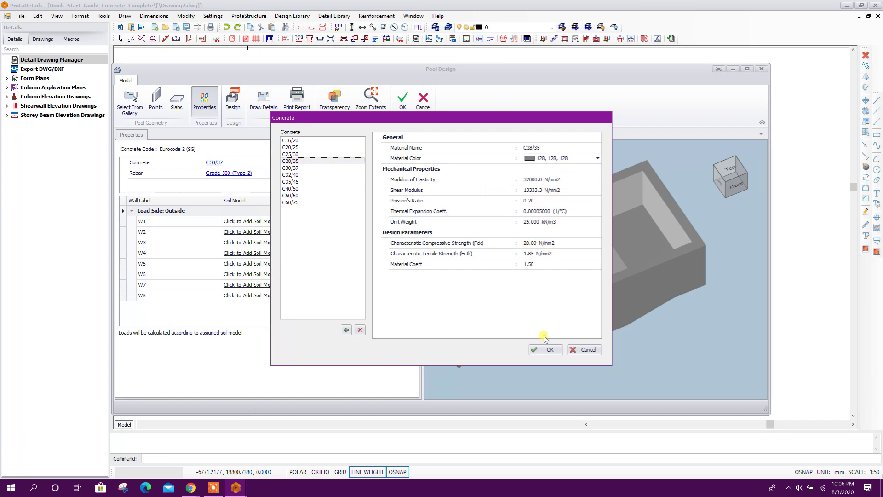
pyautogui.click(550, 349)
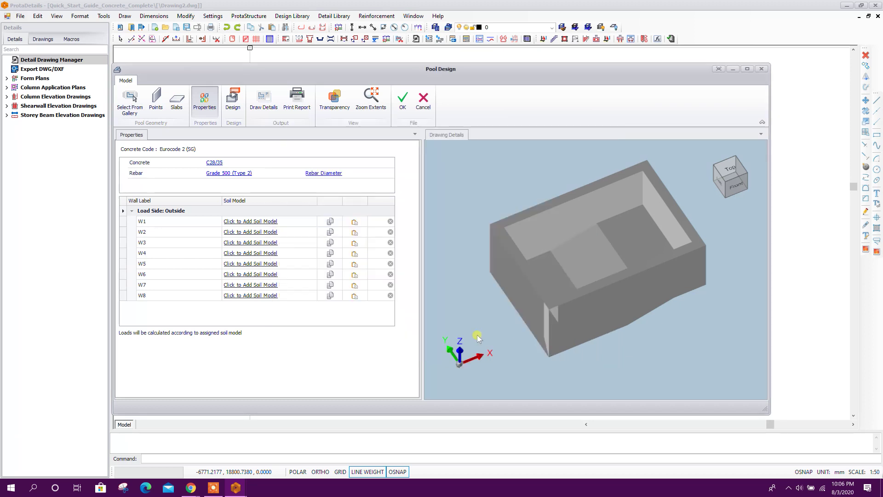
pyautogui.click(234, 173)
pyautogui.click(314, 168)
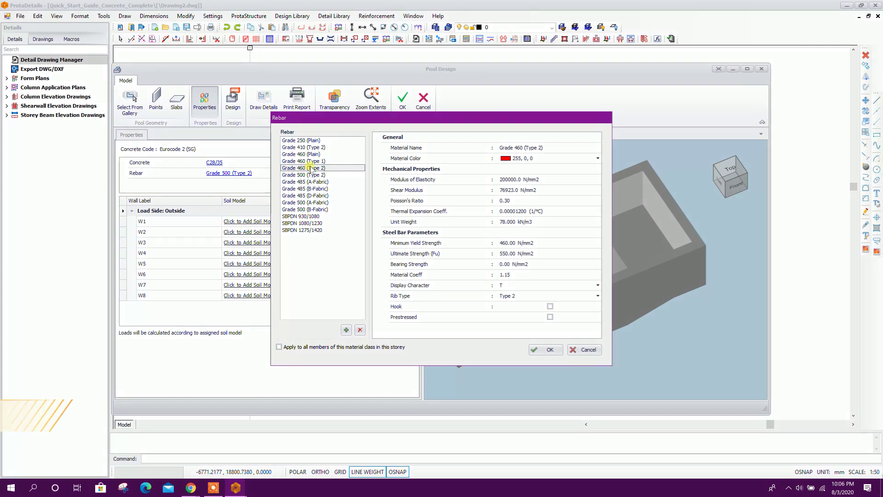
pyautogui.click(547, 350)
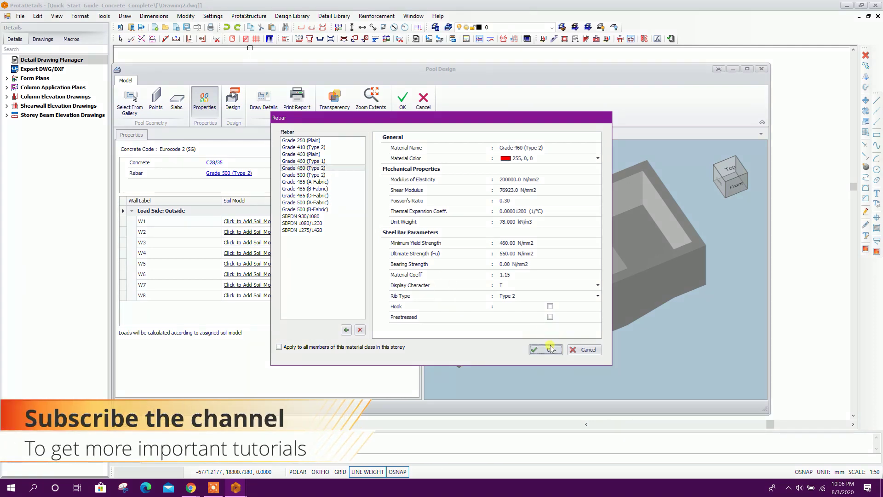
# Allow T12 and T14 rebar diameters and remove T13
pyautogui.click(323, 173)
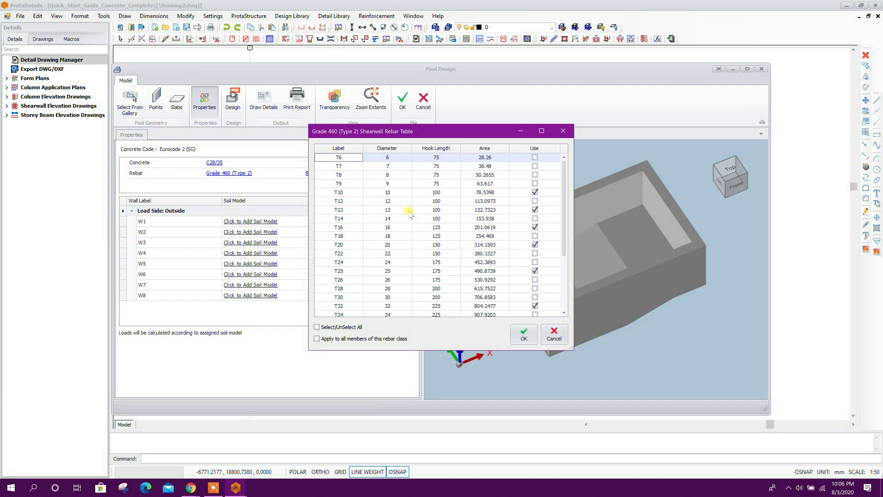
pyautogui.click(534, 201)
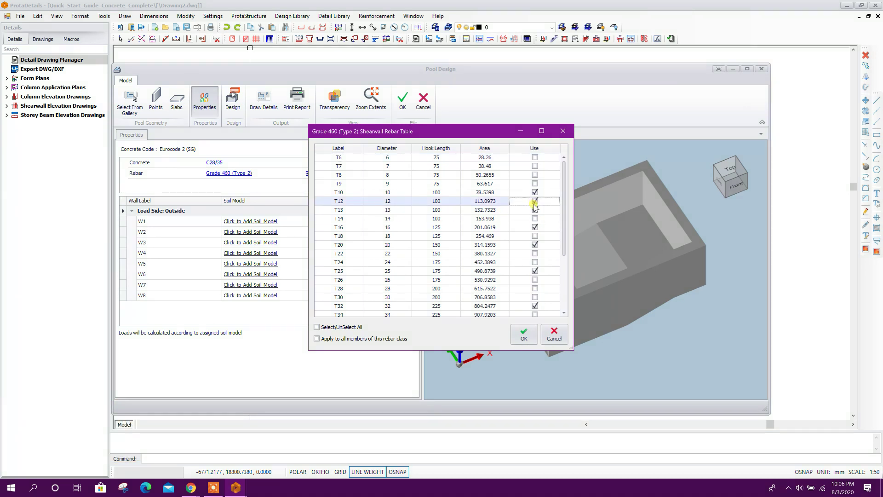
pyautogui.click(534, 209)
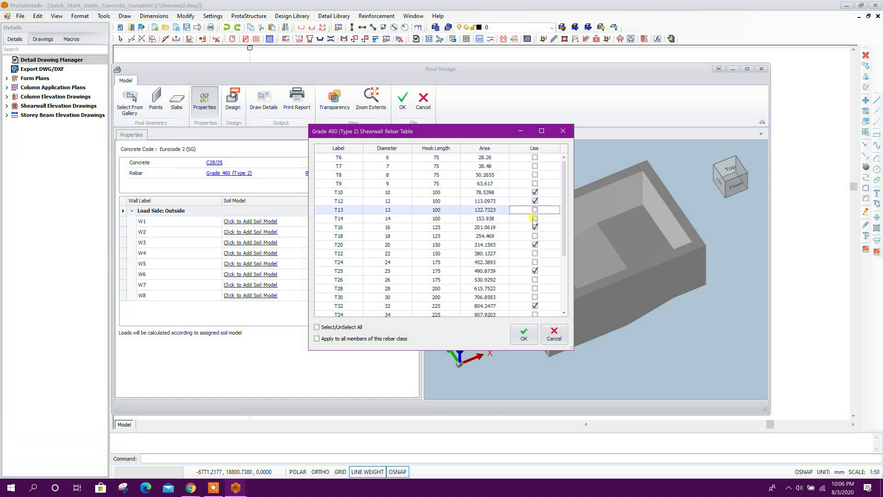
pyautogui.click(534, 218)
pyautogui.click(524, 334)
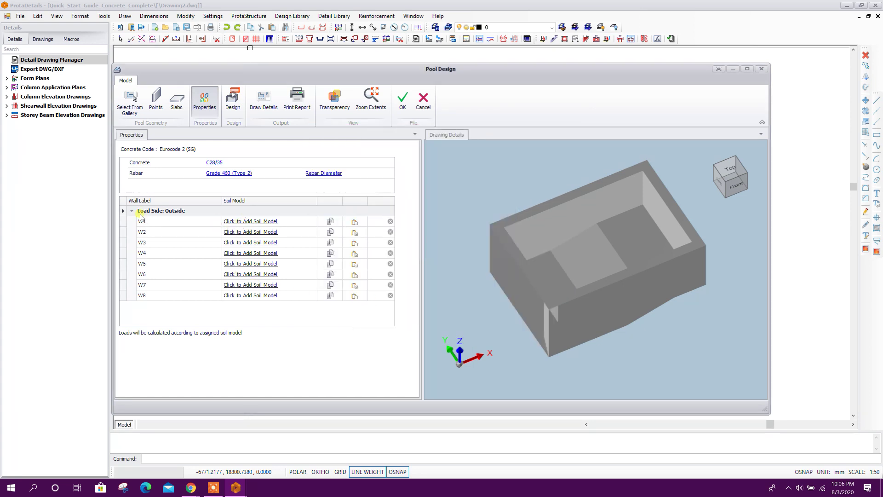
# Add W1's soil model with Europe code, spectra Type 1 and ground Type C
pyautogui.click(263, 222)
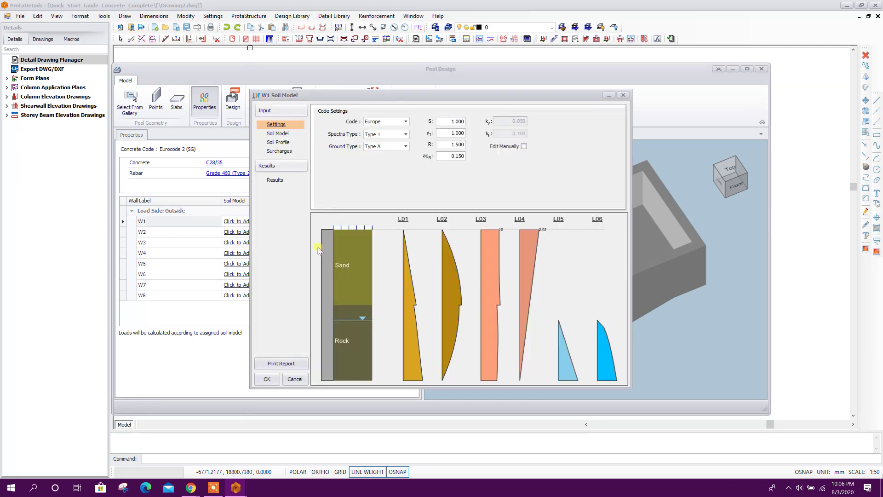
pyautogui.click(405, 122)
pyautogui.click(380, 147)
pyautogui.click(405, 134)
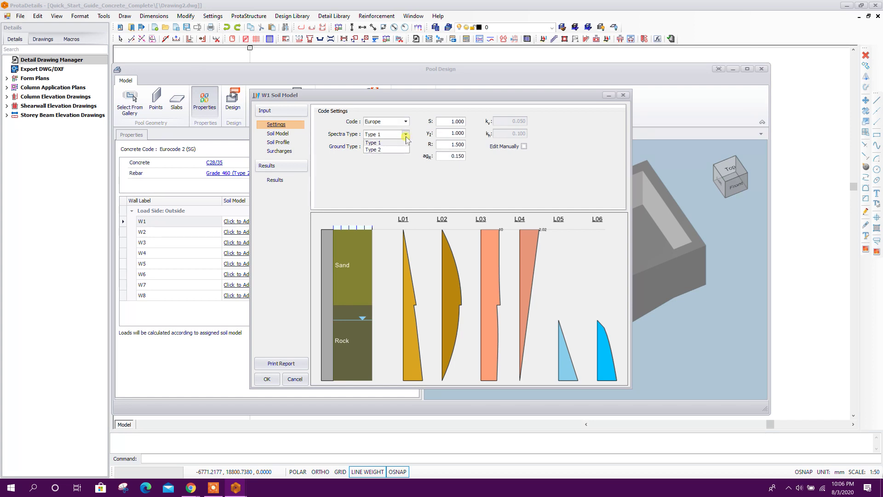
pyautogui.click(375, 144)
pyautogui.click(379, 147)
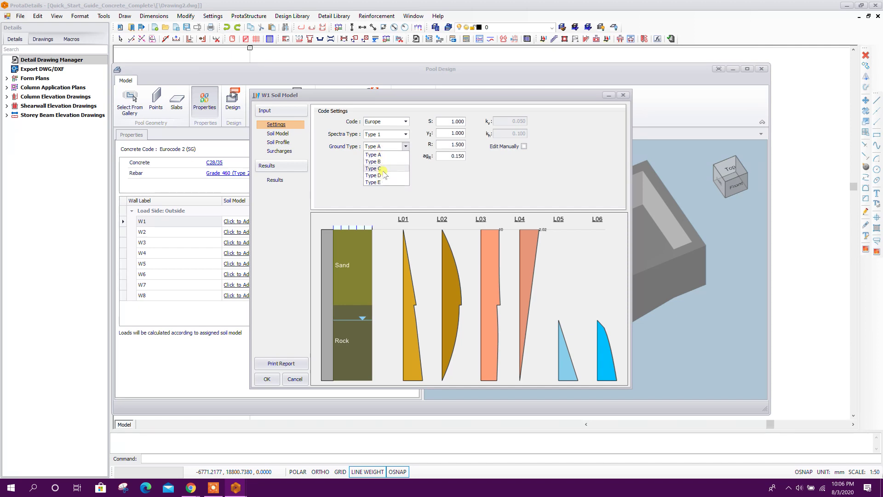
pyautogui.click(383, 169)
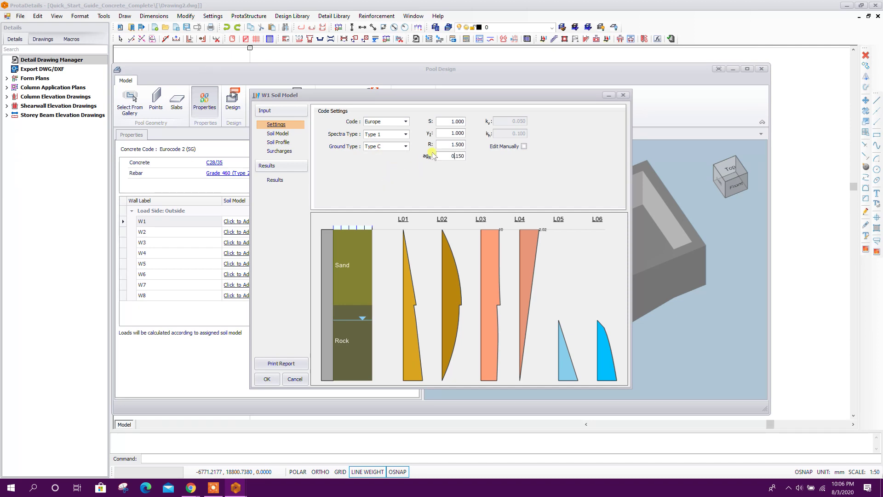
pyautogui.click(452, 133)
pyautogui.moveTo(450, 132); pyautogui.dragTo(501, 139)
pyautogui.moveTo(448, 143); pyautogui.dragTo(473, 150)
pyautogui.press('Tab')
# Give the Sand and Rock soil layers a 10° slope angle
pyautogui.click(278, 134)
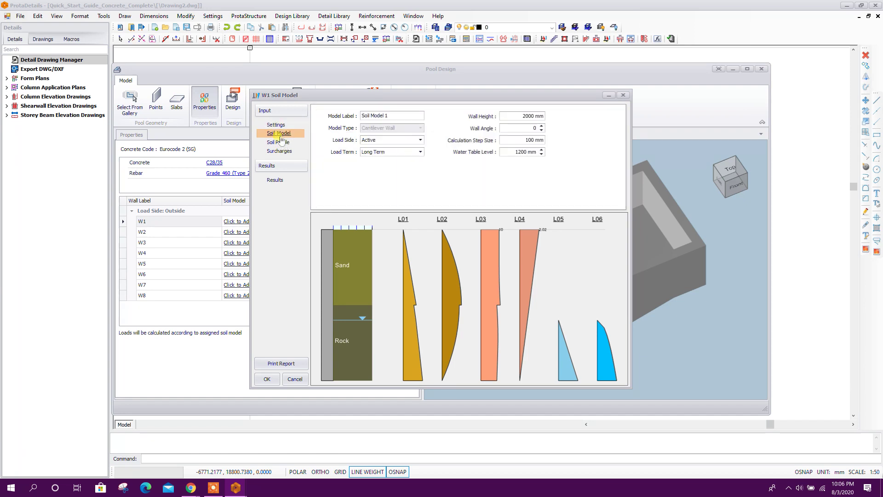
pyautogui.click(278, 142)
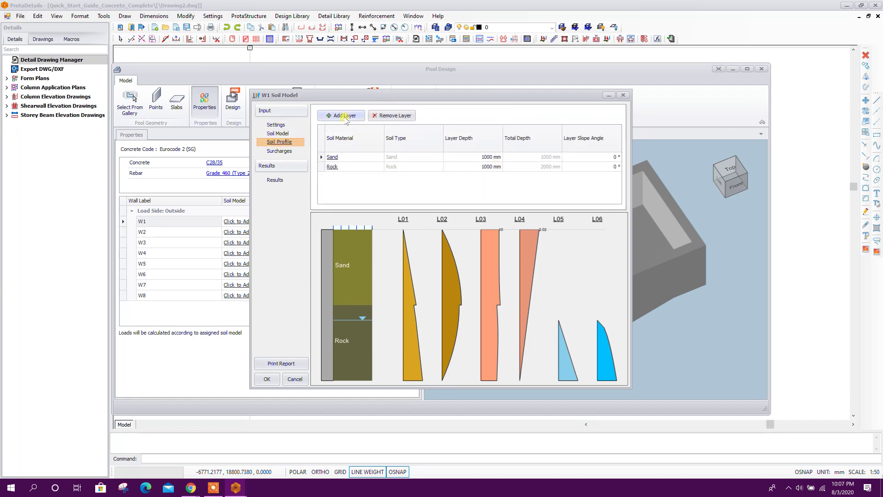
pyautogui.click(597, 154)
pyautogui.click(598, 163)
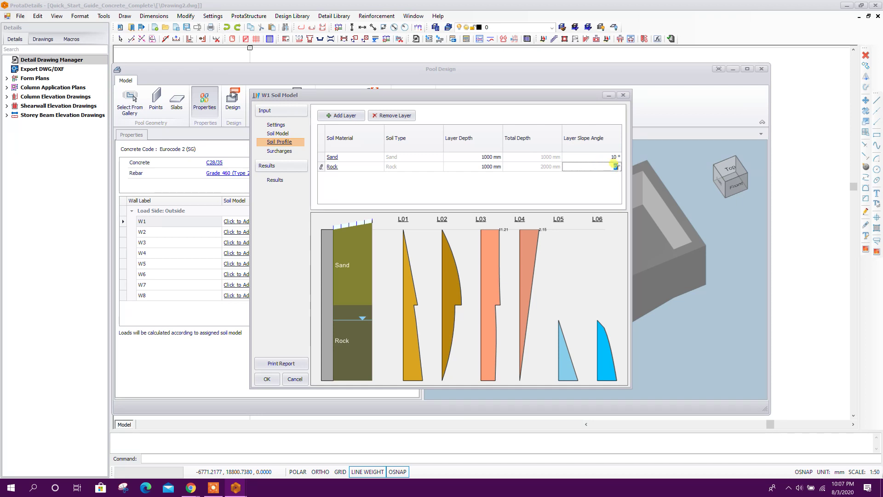
pyautogui.click(608, 157)
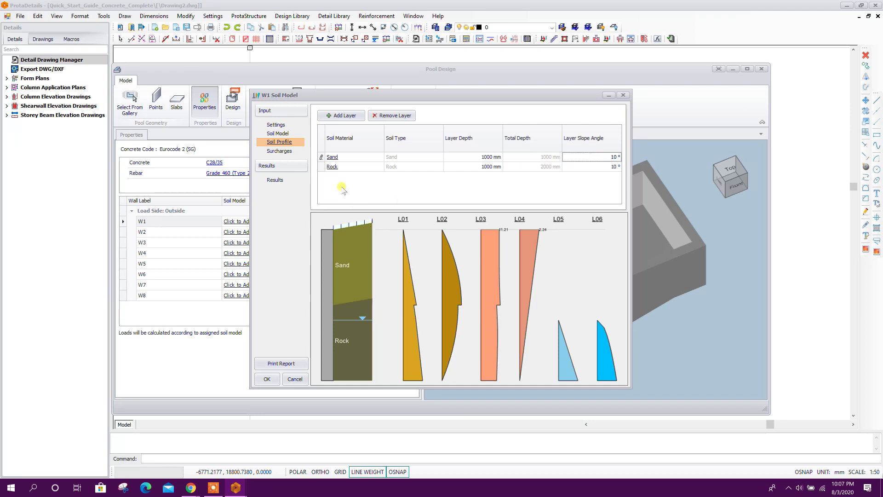
# Review surcharges and pressure results, accept, and apply Soil Model 1 to all walls
pyautogui.click(279, 151)
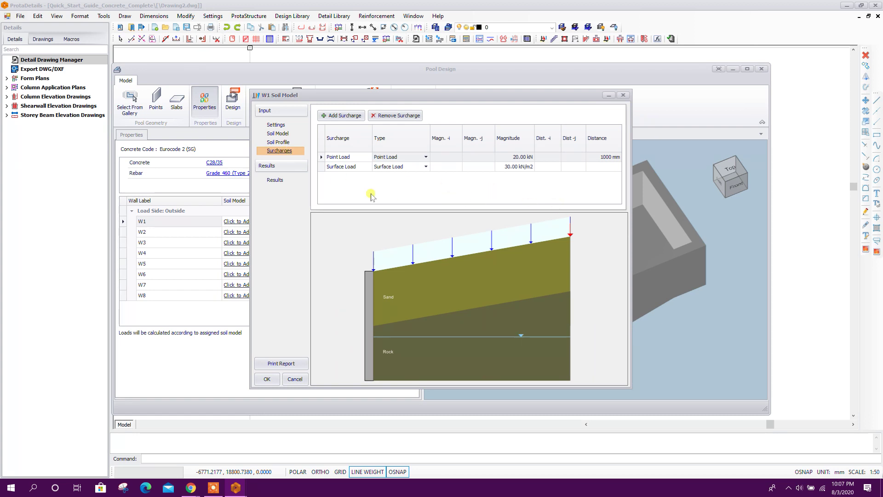
pyautogui.click(278, 181)
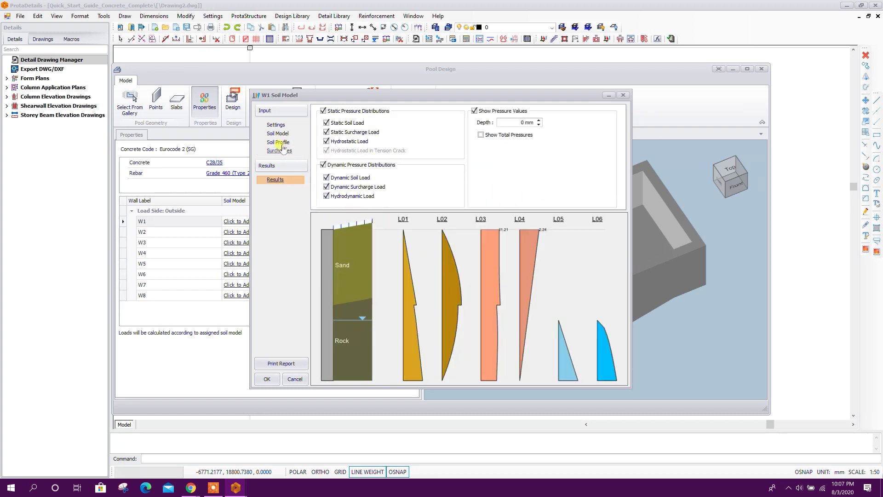
pyautogui.moveTo(318, 98); pyautogui.dragTo(333, 95)
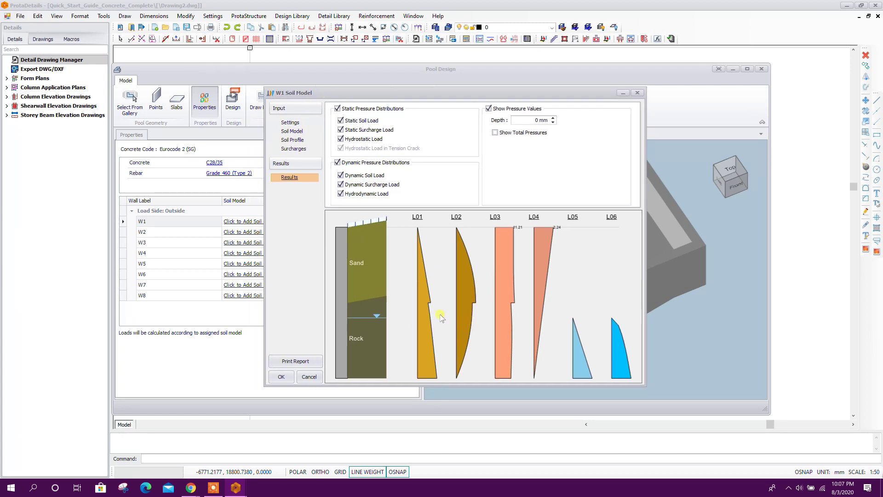
pyautogui.click(279, 378)
pyautogui.click(461, 318)
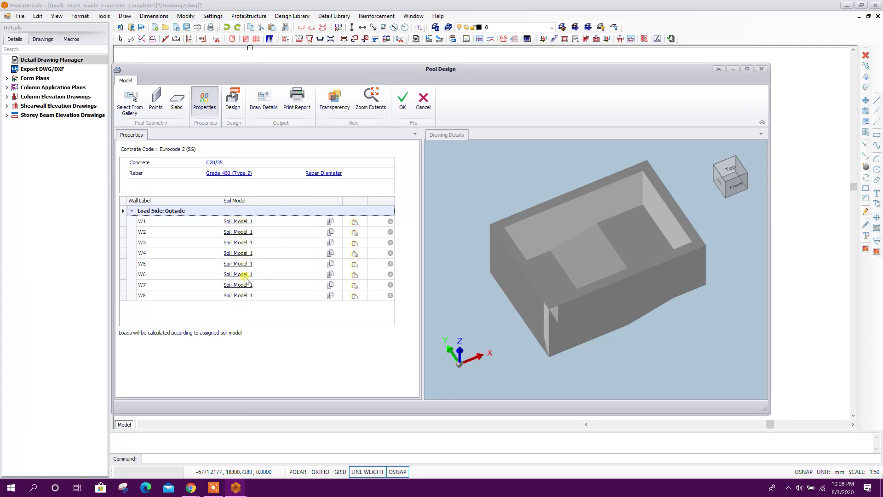
# Run the pool rebar design, giving W1 12 mm bars at 200 mm
pyautogui.click(234, 99)
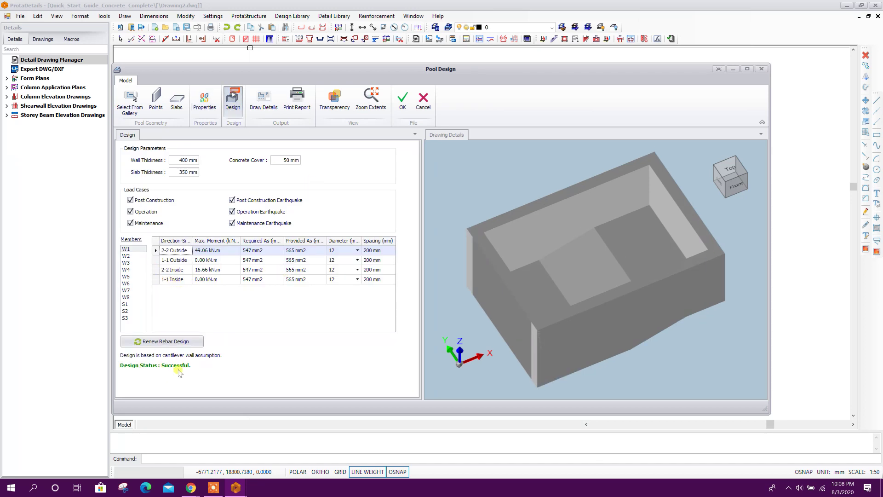
pyautogui.moveTo(529, 322); pyautogui.dragTo(629, 318)
pyautogui.moveTo(602, 361)
pyautogui.mouseDown()
pyautogui.moveTo(577, 301)
pyautogui.moveTo(543, 308)
pyautogui.moveTo(570, 311)
pyautogui.mouseUp()
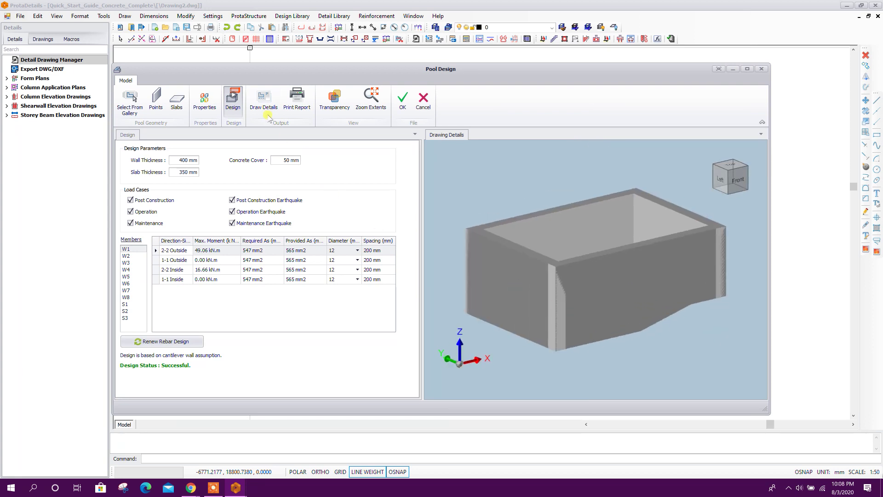
# Make the pool model transparent and zoom in to inspect the rebar mesh
pyautogui.click(341, 102)
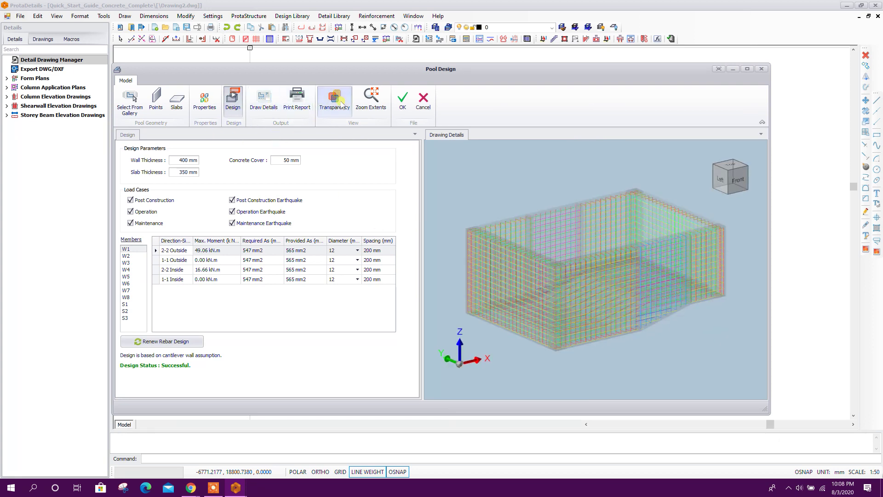
pyautogui.moveTo(565, 292)
pyautogui.mouseDown()
pyautogui.moveTo(585, 339)
pyautogui.moveTo(474, 343)
pyautogui.moveTo(661, 336)
pyautogui.moveTo(659, 359)
pyautogui.moveTo(659, 344)
pyautogui.moveTo(634, 338)
pyautogui.moveTo(567, 333)
pyautogui.moveTo(533, 342)
pyautogui.moveTo(556, 327)
pyautogui.moveTo(578, 343)
pyautogui.mouseUp()
pyautogui.scroll(3, 578, 343)
pyautogui.moveTo(562, 332); pyautogui.dragTo(586, 330, button='middle')
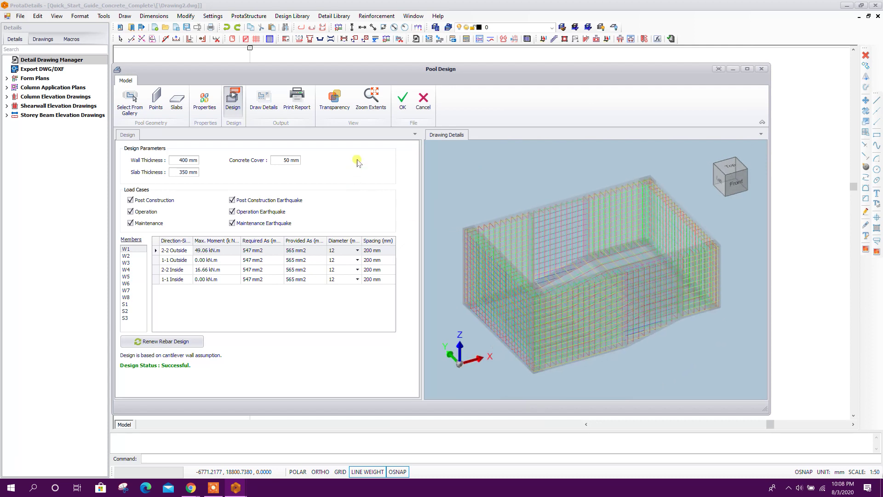
# Draw the pool reinforcement details and place them in the drawing
pyautogui.click(265, 106)
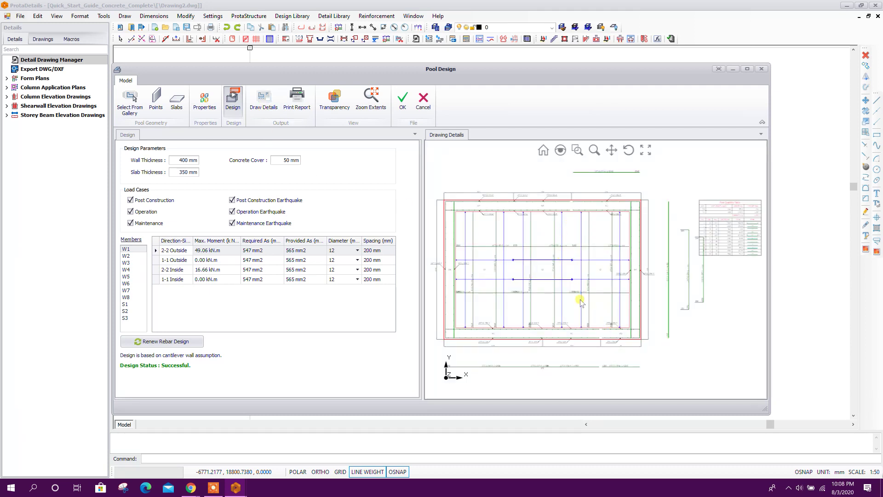
pyautogui.scroll(1, 568, 288)
pyautogui.scroll(-2, 506, 258)
pyautogui.click(403, 99)
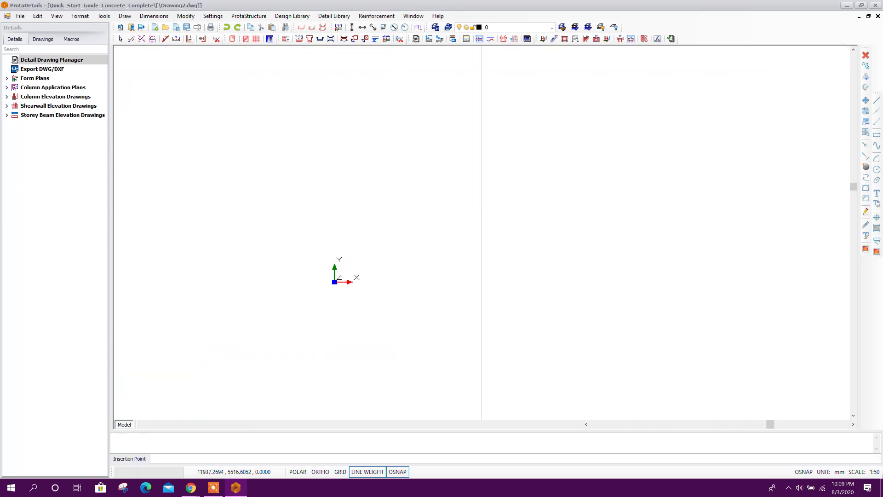
pyautogui.click(379, 170)
pyautogui.scroll(-2, 469, 222)
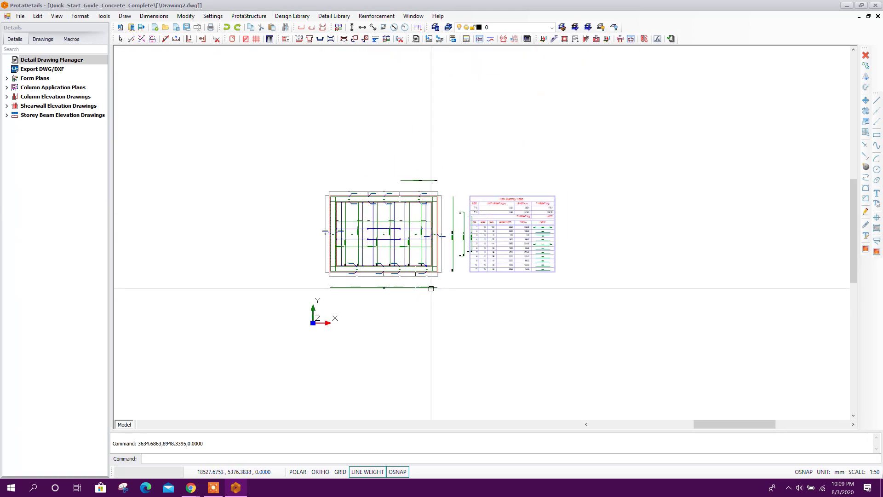
pyautogui.scroll(2, 430, 291)
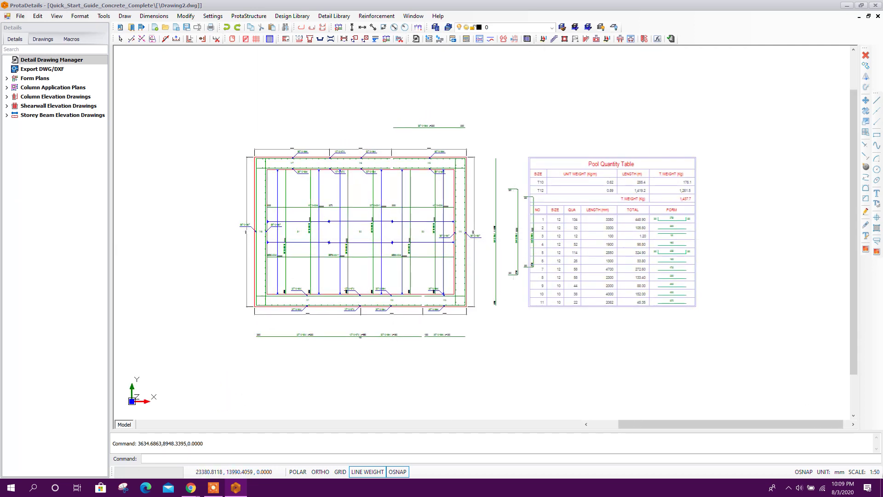
pyautogui.scroll(1, 514, 231)
pyautogui.scroll(-3, 520, 226)
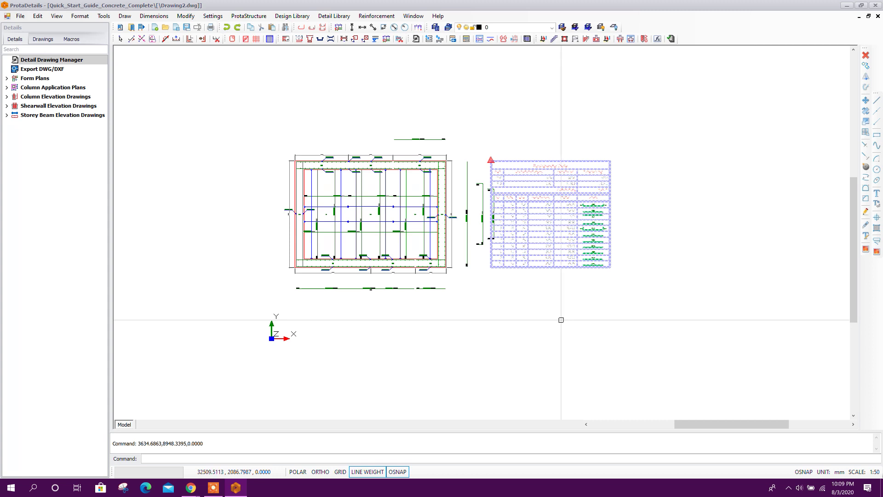
# Move the Pool Quantity Table further right with the M command and review the drawing
pyautogui.write('m')
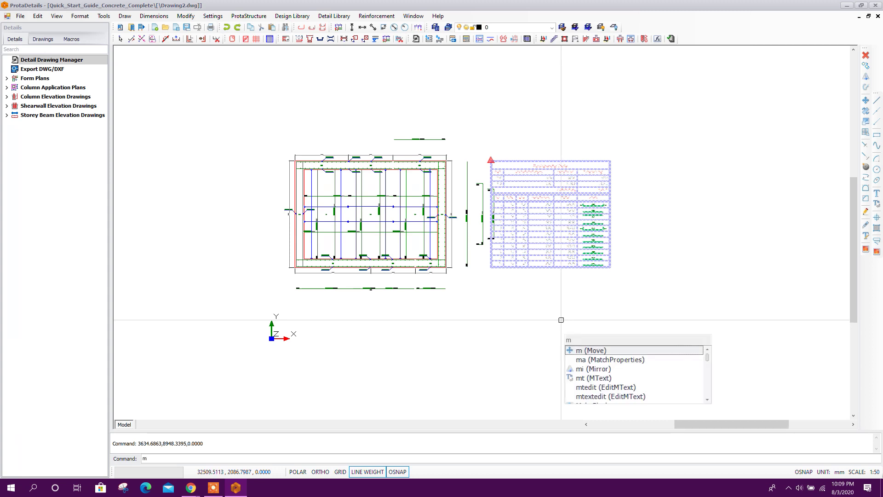
pyautogui.press('Return')
pyautogui.click(529, 303)
pyautogui.click(584, 303)
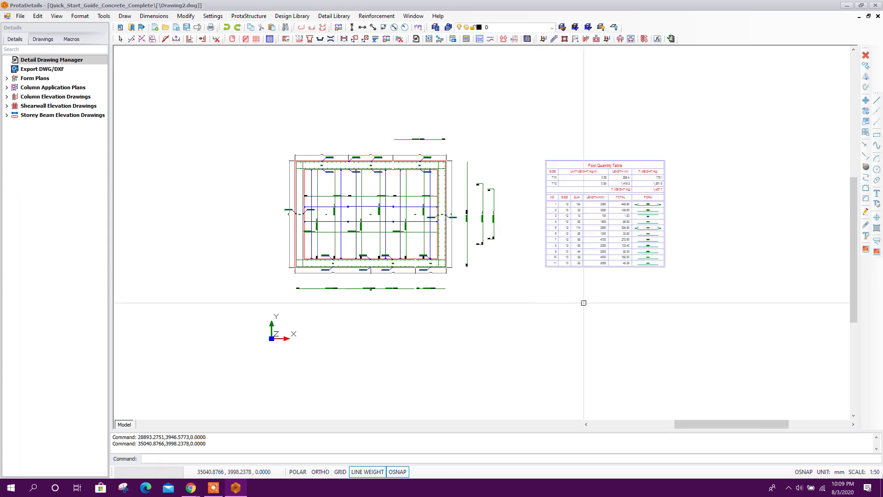
pyautogui.moveTo(536, 134); pyautogui.dragTo(709, 305)
pyautogui.press('Escape')
pyautogui.scroll(6, 601, 189)
pyautogui.scroll(-6, 611, 225)
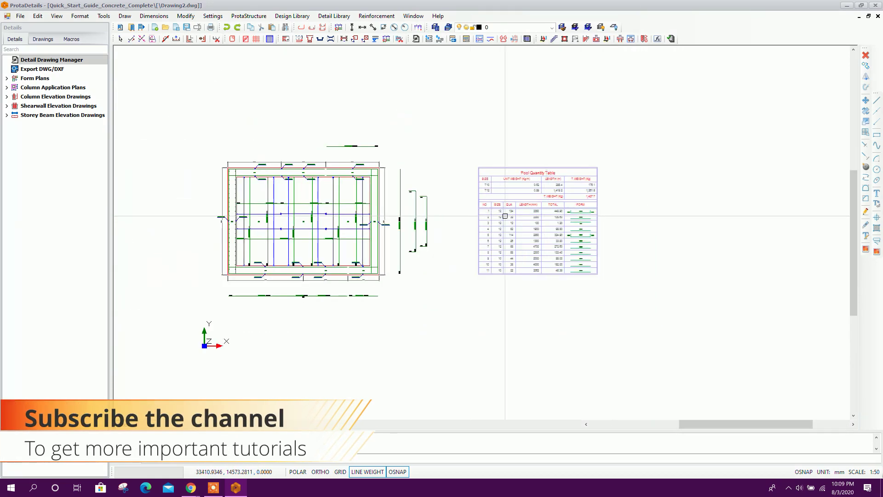
pyautogui.scroll(5, 505, 216)
pyautogui.scroll(-4, 504, 252)
pyautogui.scroll(1, 503, 253)
pyautogui.scroll(-1, 524, 285)
pyautogui.scroll(3, 347, 250)
pyautogui.scroll(2, 348, 250)
pyautogui.scroll(-5, 361, 277)
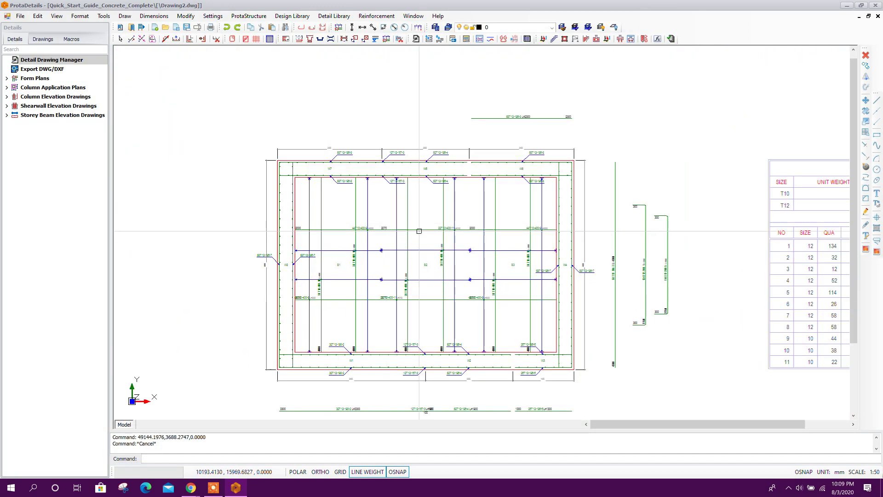
pyautogui.moveTo(419, 231); pyautogui.dragTo(375, 218, button='middle')
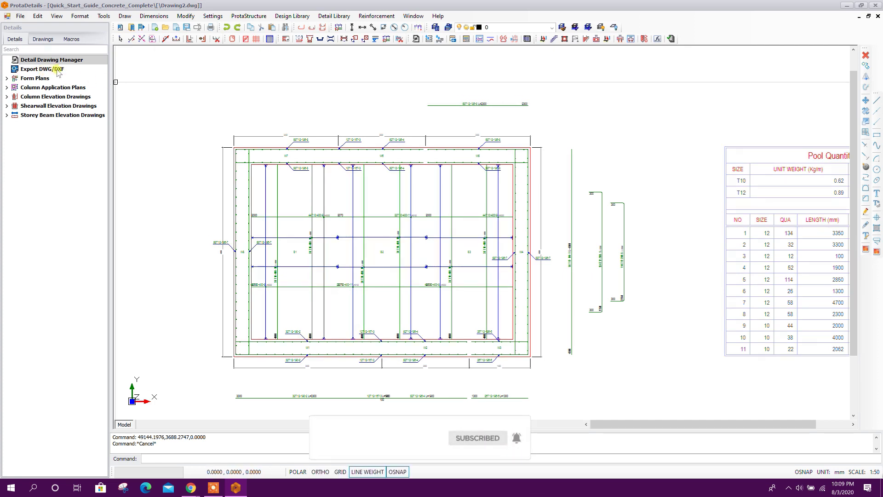
pyautogui.moveTo(552, 207); pyautogui.dragTo(518, 193, button='middle')
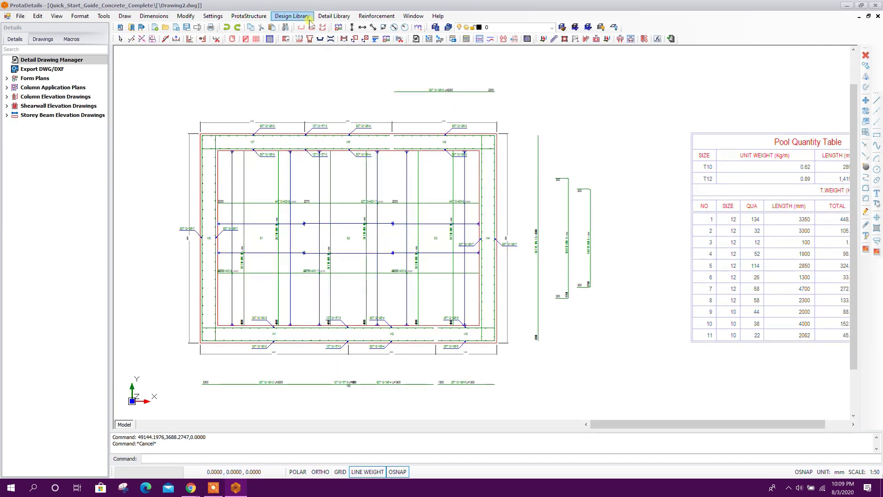
# Start a new pool design from the fifth gallery pool type
pyautogui.click(291, 14)
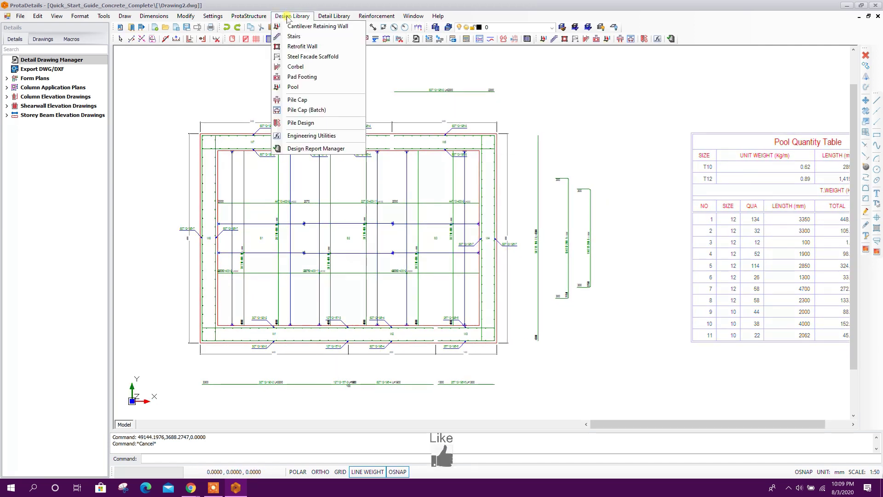
pyautogui.click(304, 89)
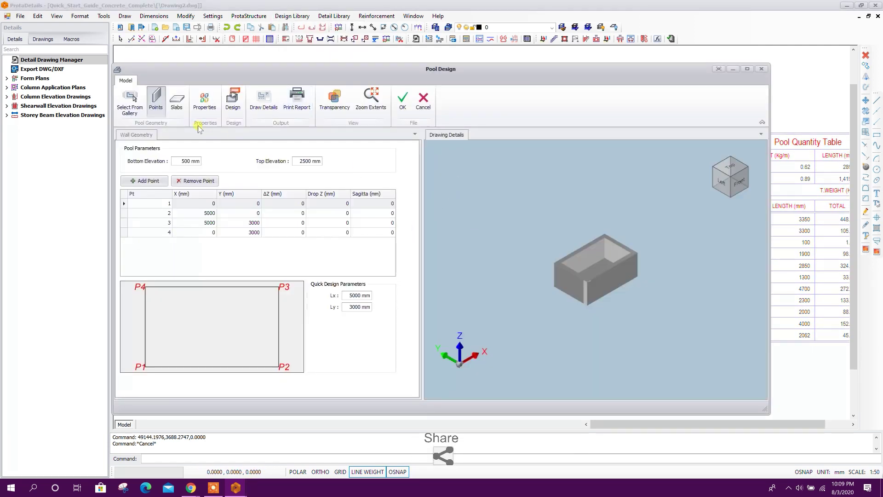
pyautogui.click(133, 98)
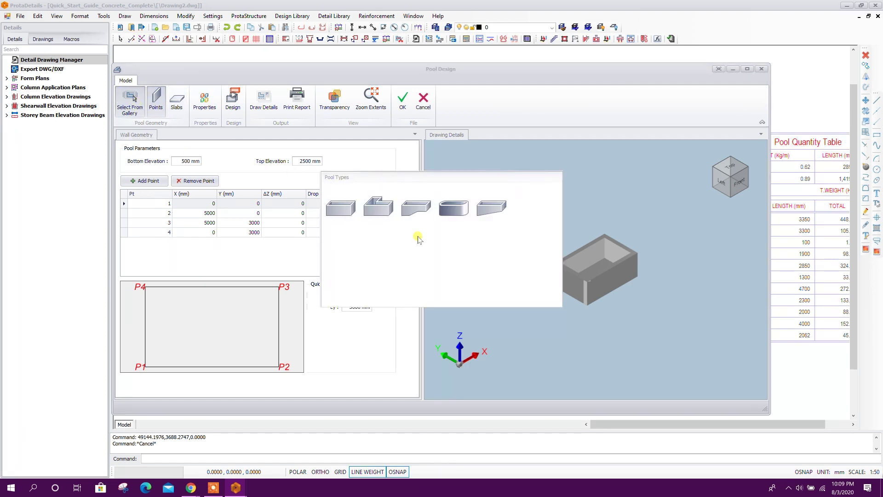
pyautogui.click(493, 209)
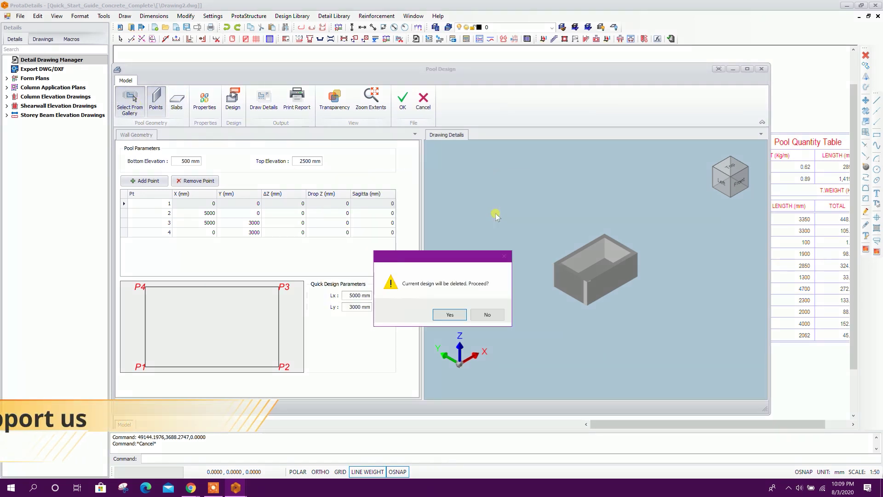
pyautogui.click(450, 314)
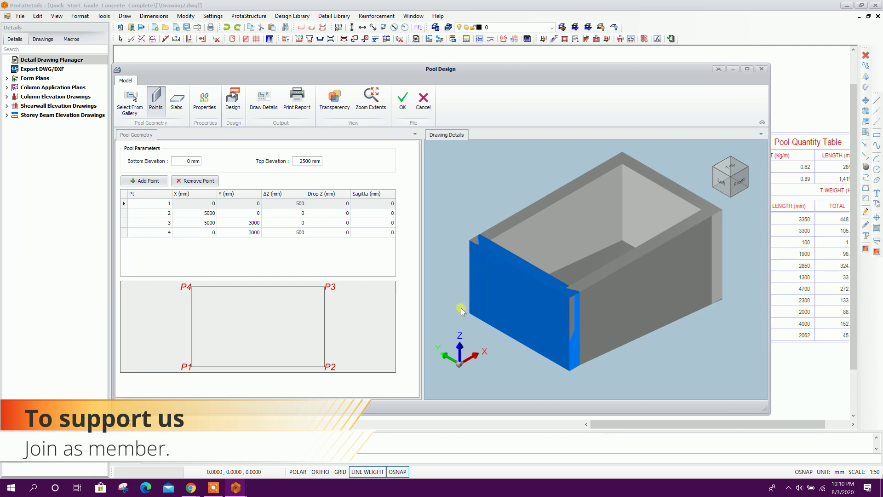
pyautogui.click(181, 104)
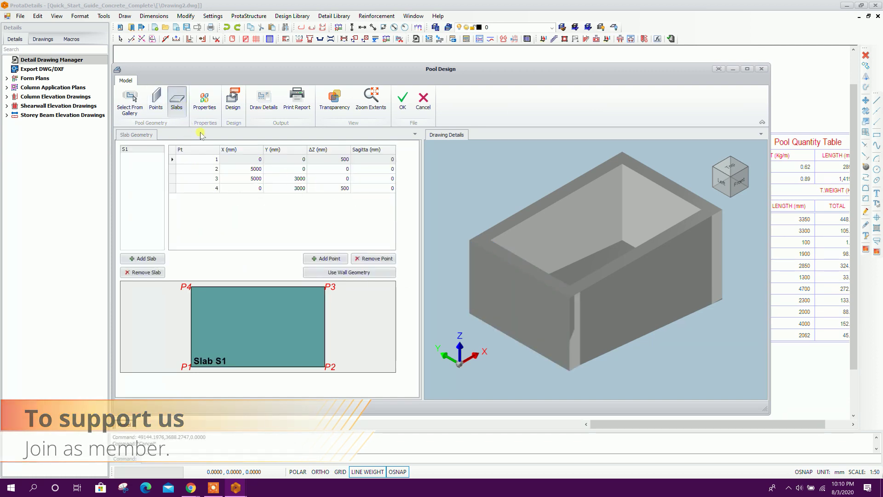
# Assign Soil Model 1 to all walls and run the rebar design
pyautogui.click(204, 101)
pyautogui.click(256, 222)
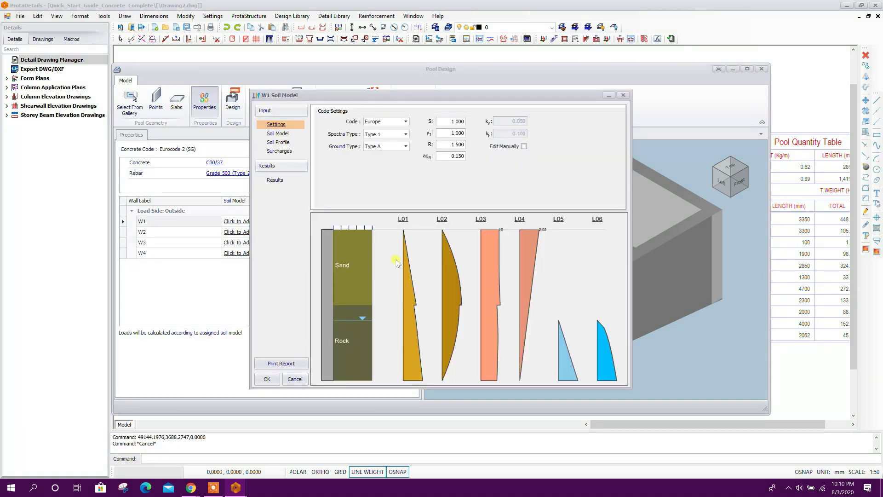
pyautogui.click(277, 378)
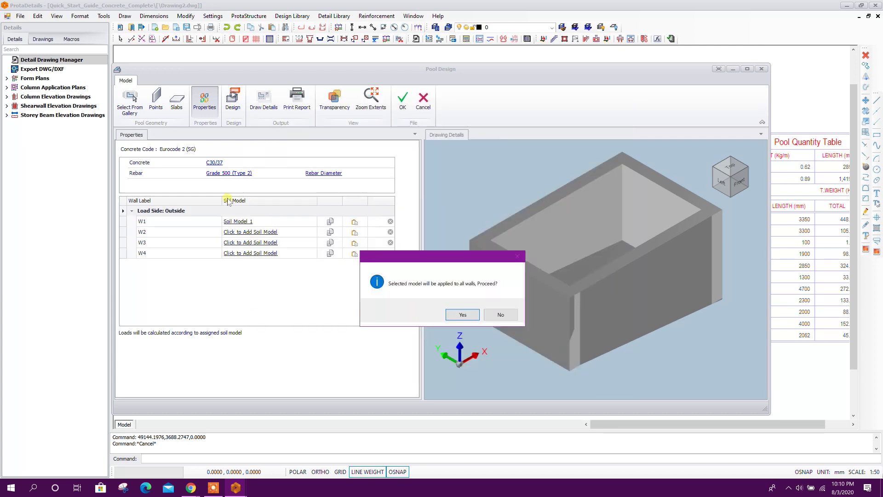
pyautogui.click(456, 317)
pyautogui.click(236, 99)
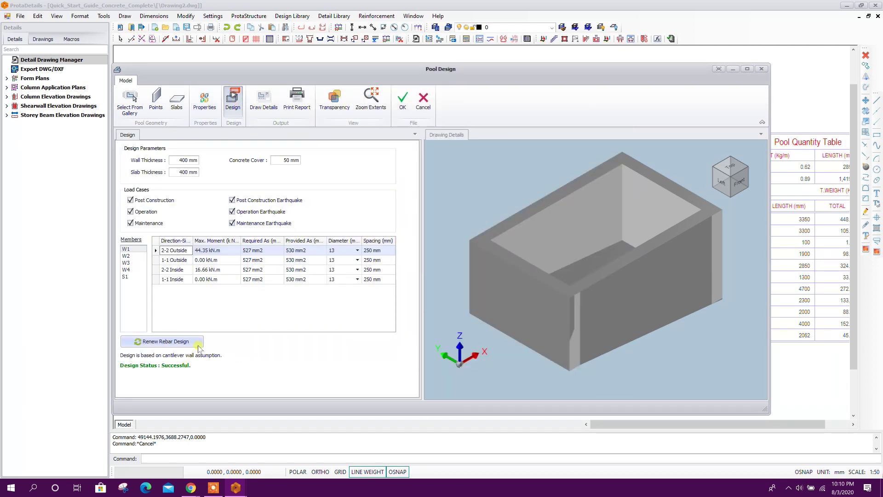
# Draw the second pool's details, then page through its geometry and soil-load report preview
pyautogui.click(263, 104)
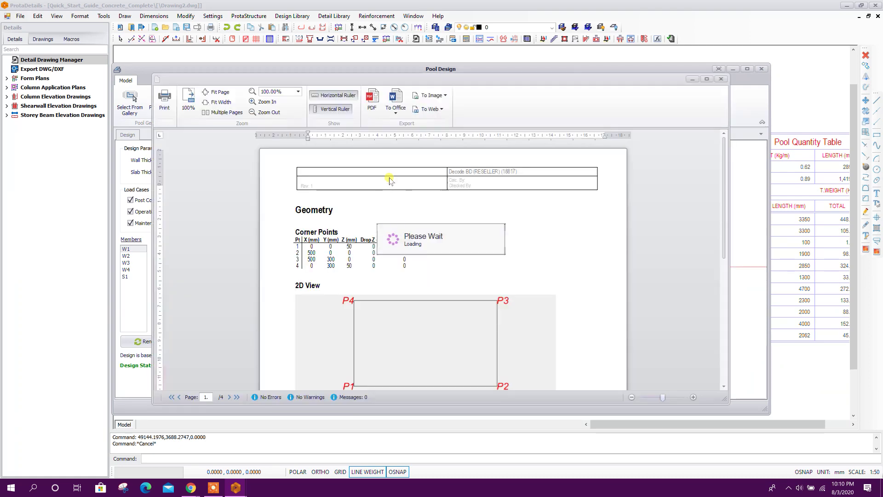
pyautogui.scroll(-5, 404, 221)
pyautogui.scroll(-15, 411, 215)
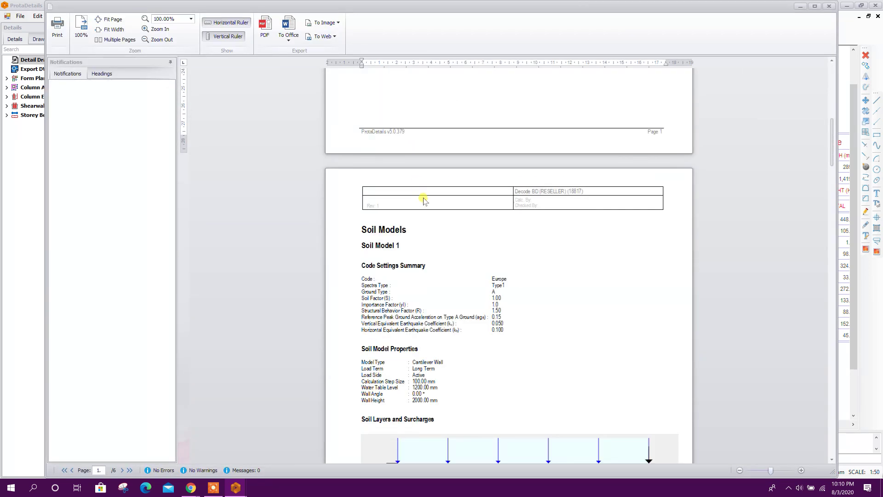
pyautogui.scroll(-10, 423, 201)
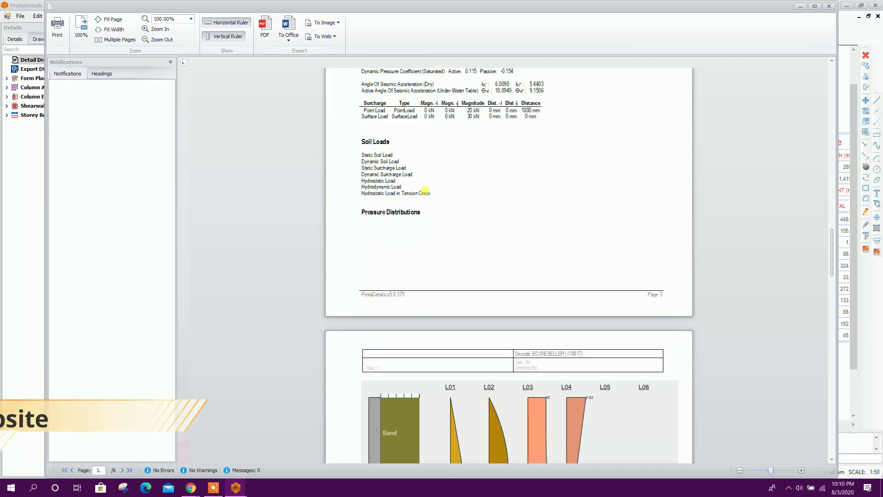
pyautogui.click(828, 6)
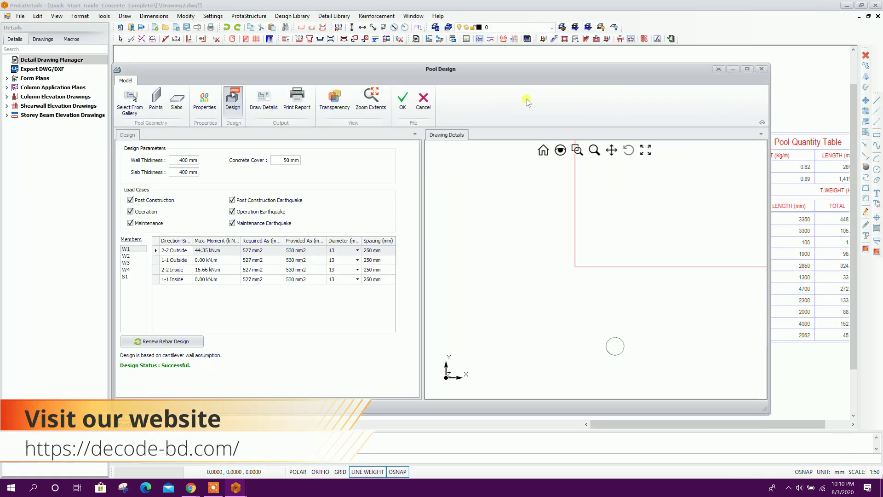
# Accept the second pool design and insert its rebar plan below the first pool's drawing
pyautogui.click(403, 106)
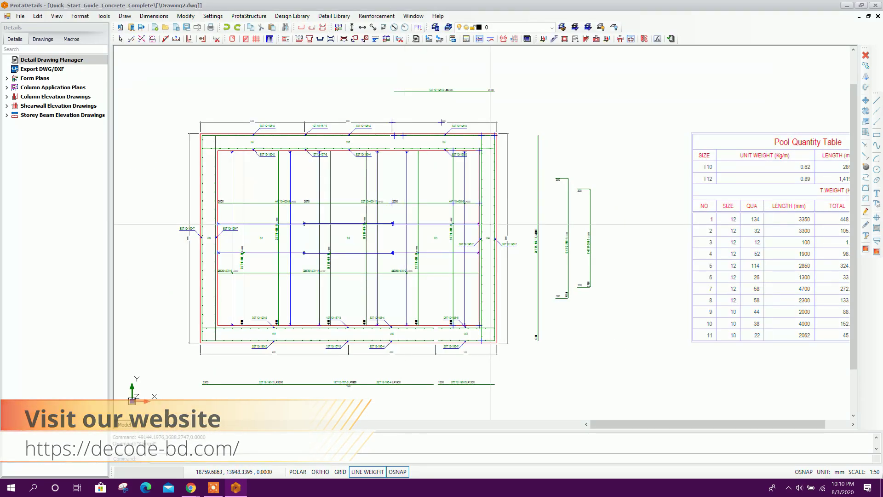
pyautogui.scroll(-5, 377, 299)
pyautogui.scroll(2, 377, 299)
pyautogui.click(377, 299)
pyautogui.scroll(2, 436, 300)
pyautogui.scroll(2, 407, 239)
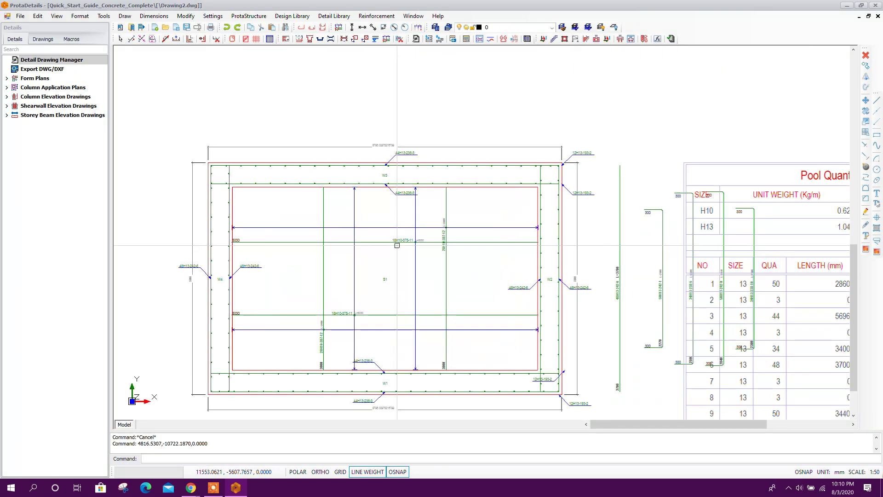
pyautogui.scroll(-2, 414, 253)
# Move the second Pool Quantity Table slightly right and up beside its drawing
pyautogui.moveTo(568, 288); pyautogui.dragTo(500, 289, button='middle')
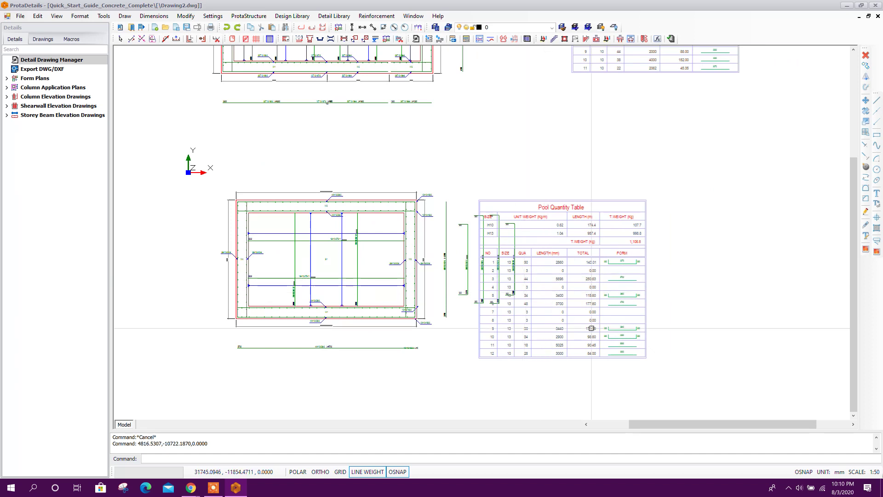
pyautogui.click(534, 297)
pyautogui.click(453, 386)
pyautogui.click(492, 378)
pyautogui.scroll(-2, 488, 318)
pyautogui.moveTo(489, 329); pyautogui.dragTo(428, 253, button='middle')
pyautogui.scroll(1, 421, 247)
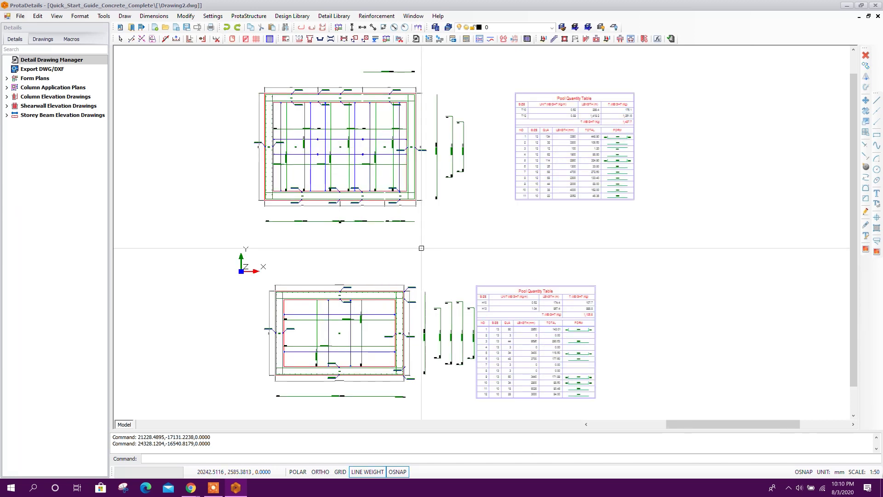